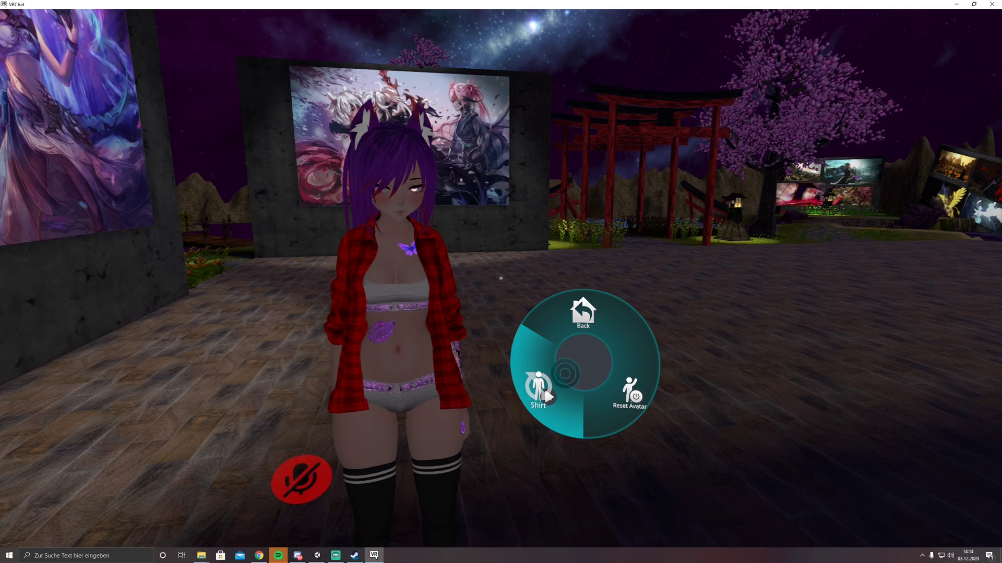
Toggle the avatar's Shirt off in VRChat so it dissolves, then toggle it back on
left_click(564, 373)
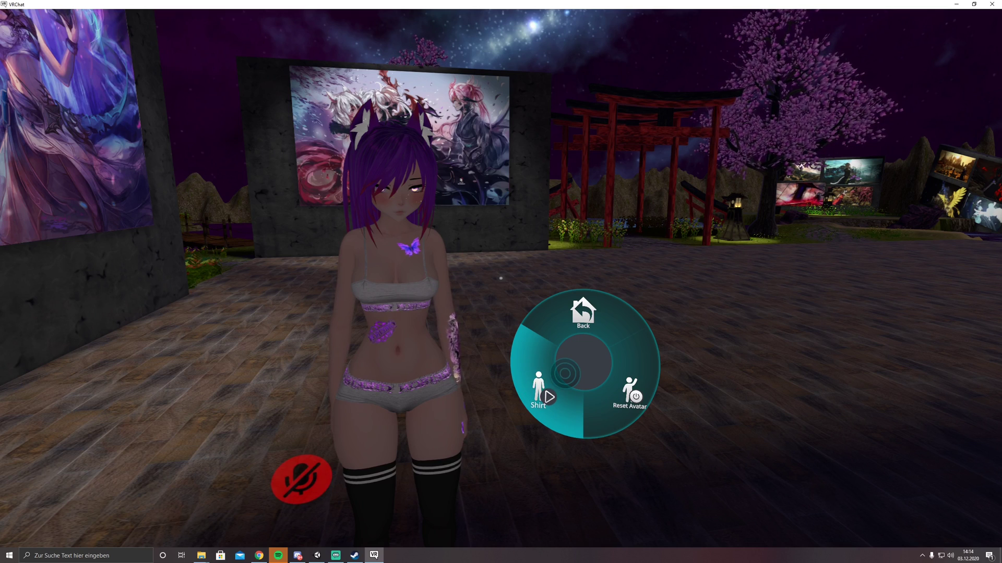
left_click(565, 374)
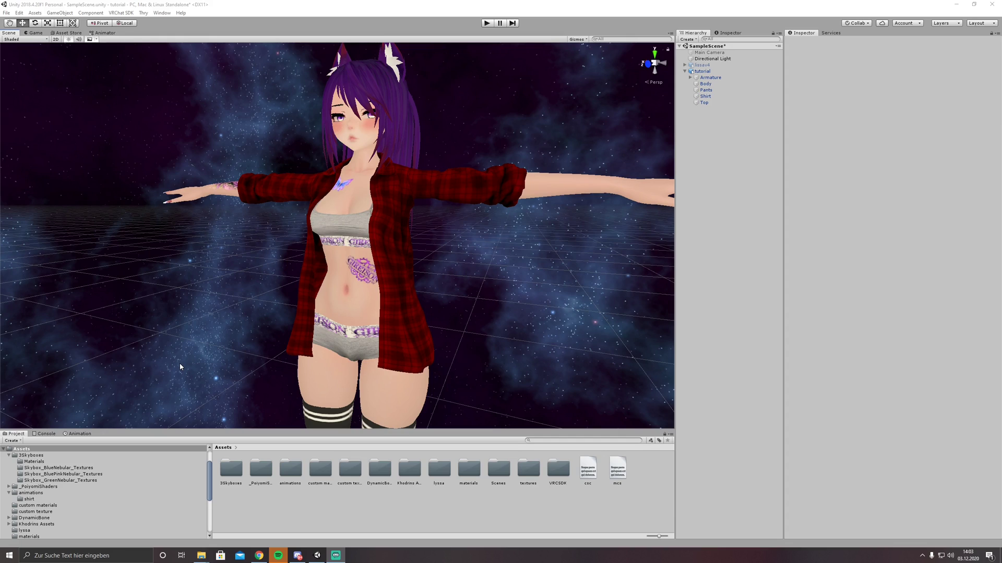
Select the Shirt object, expand its Shirt 2 material, and scroll down to the Dissolve section
left_click(720, 97)
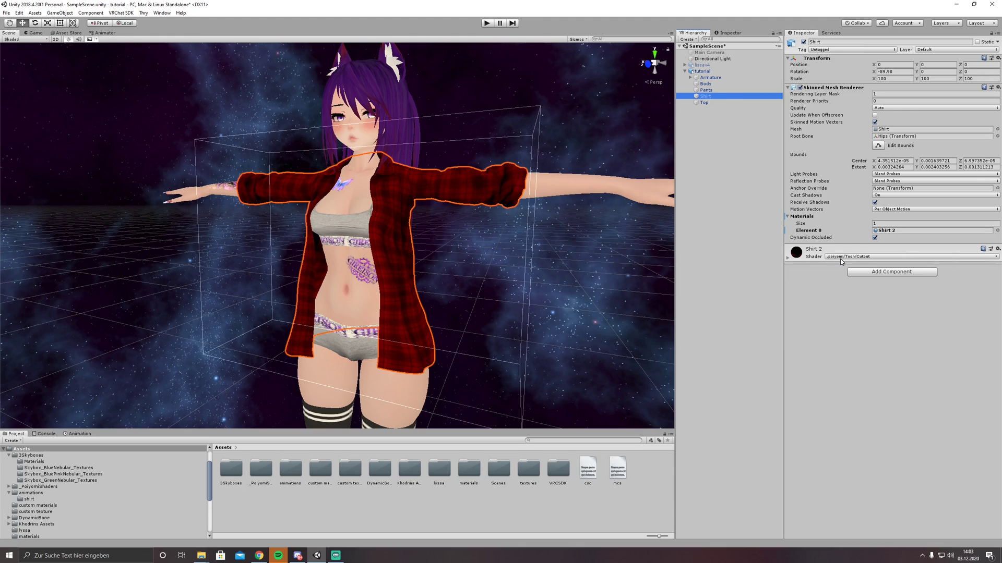
left_click(787, 259)
scroll(801, 260, "down", 1)
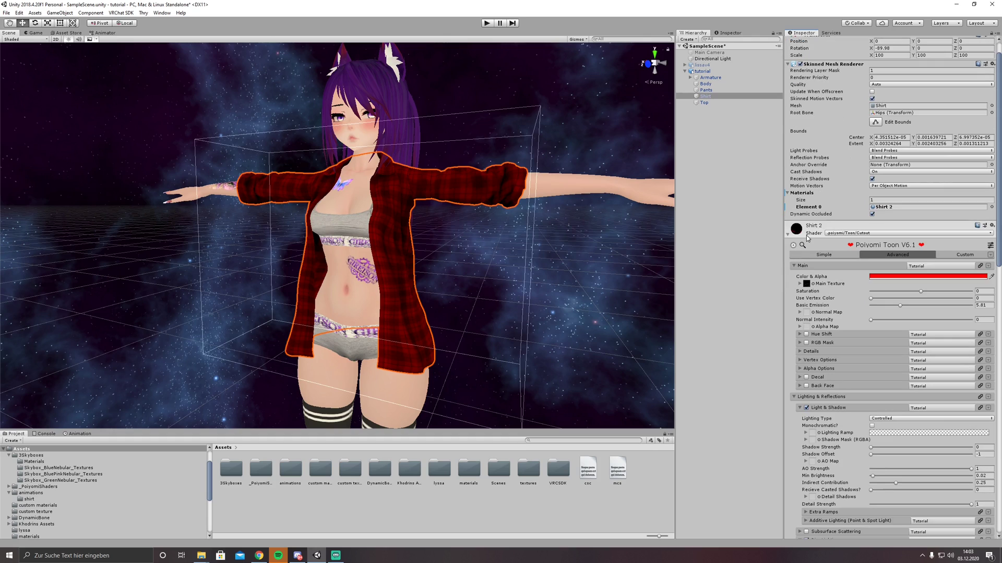
scroll(828, 227, "down", 10)
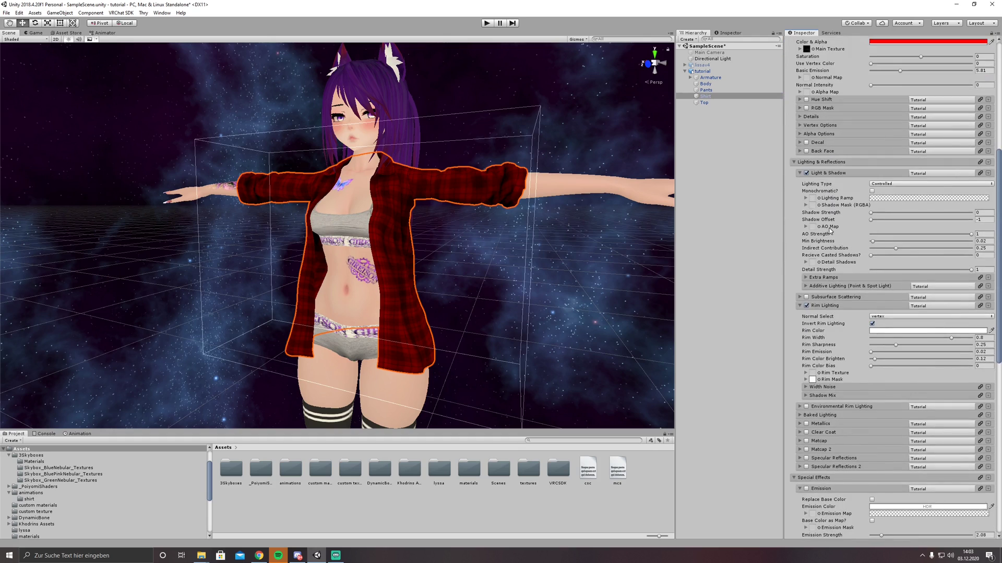
scroll(829, 230, "down", 12)
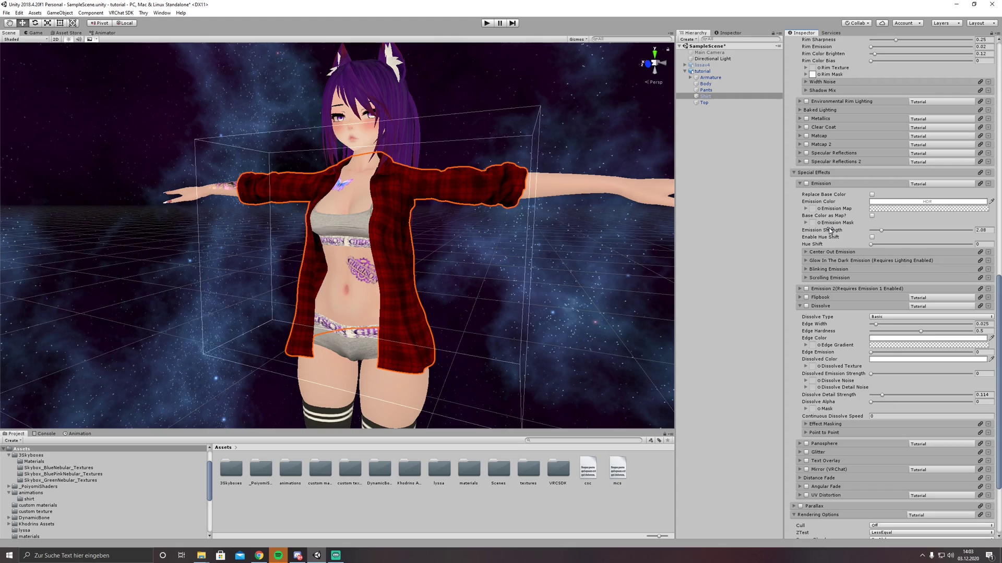
scroll(829, 230, "down", 2)
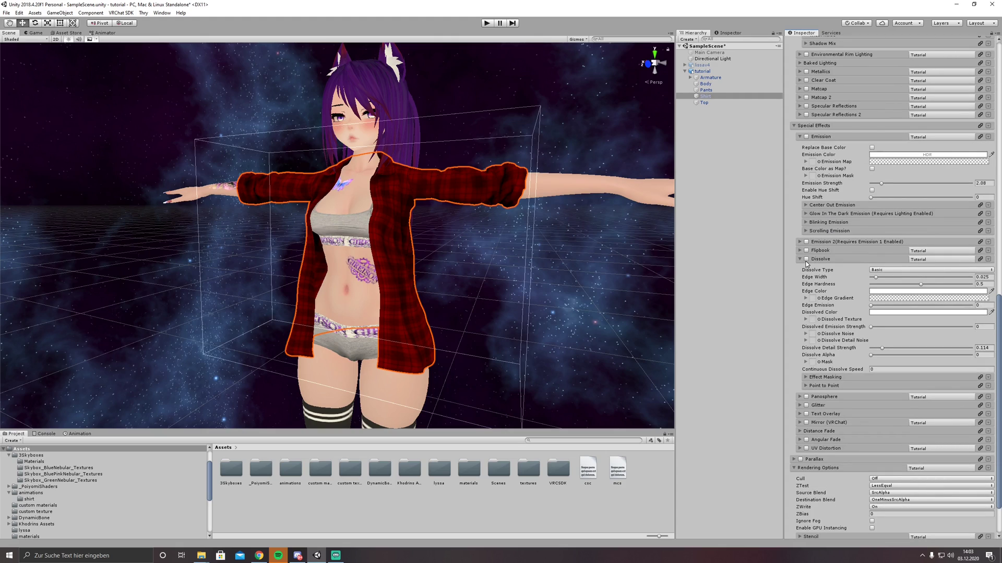
Enable Dissolve on the Shirt 2 material and set its Dissolve Type to Point2Point
left_click(806, 259)
key("super+plus")
left_click(887, 271)
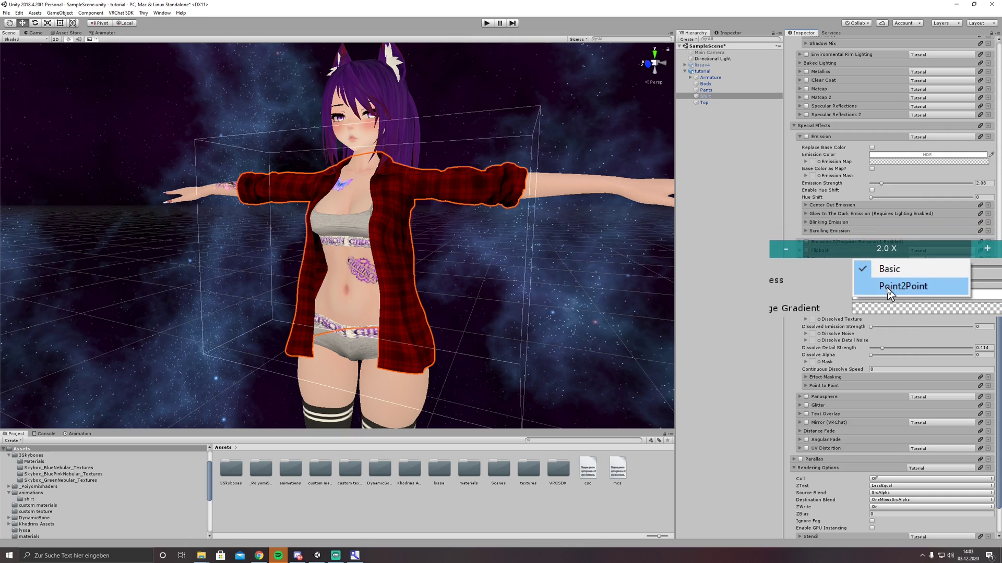
left_click(918, 283)
key("super+Escape")
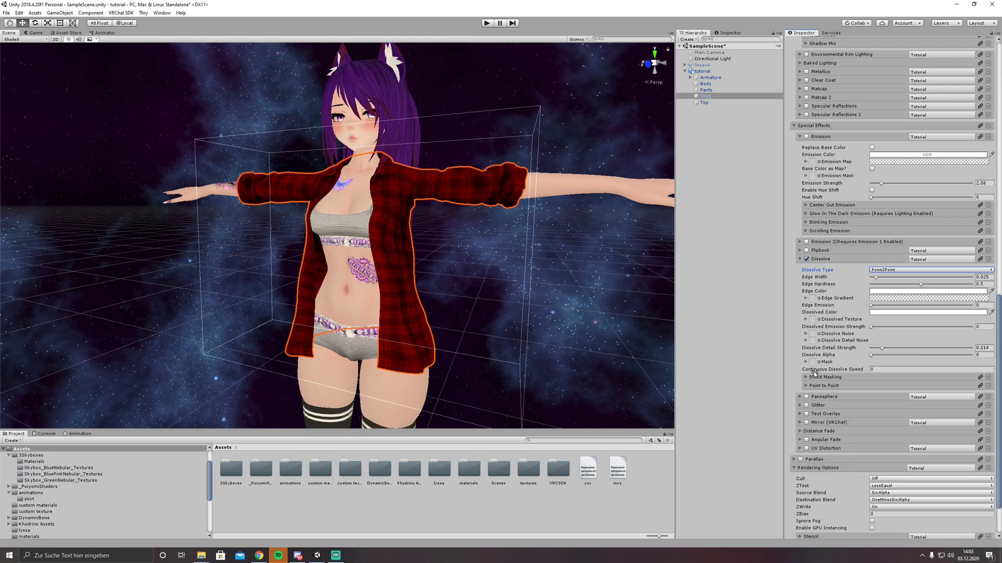
Expand the Point to Point settings and set Start Point Y to -2
left_click(807, 386)
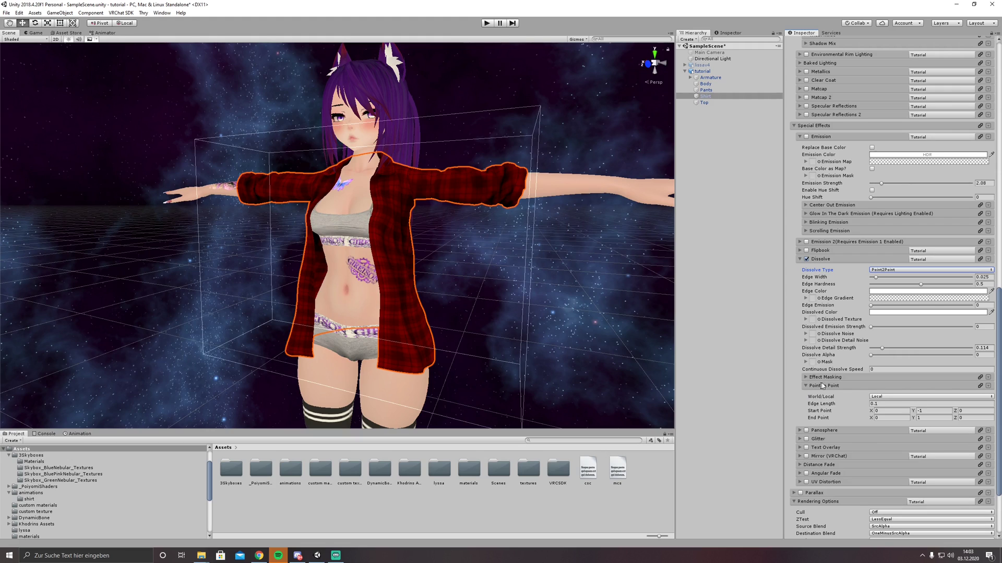
scroll(823, 386, "down", 2)
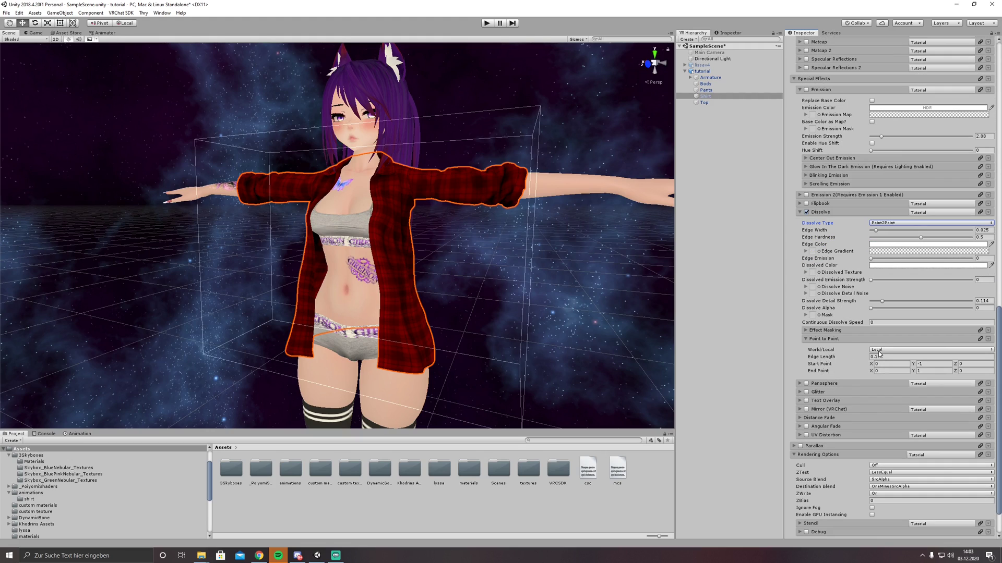
key("super+plus")
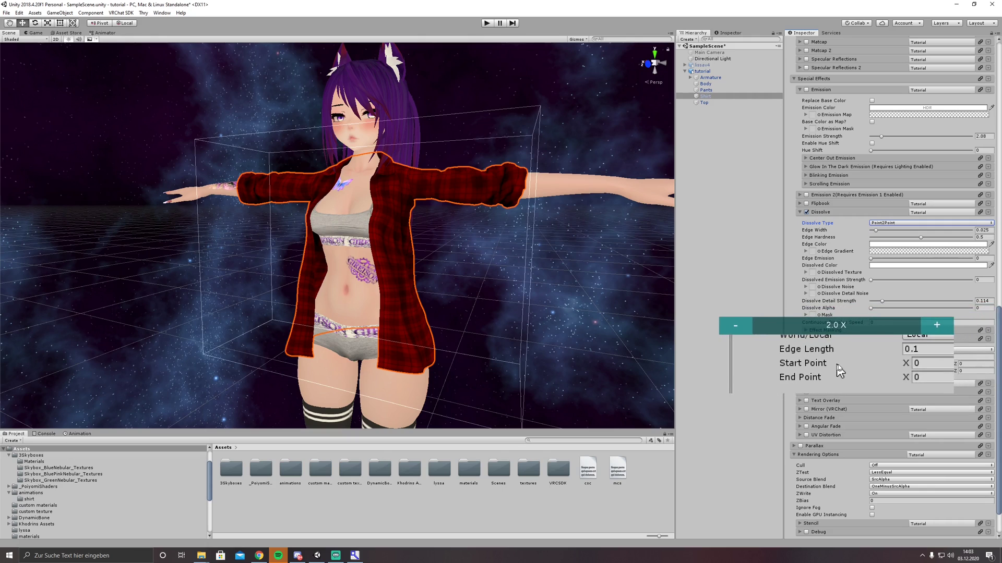
left_click(921, 364)
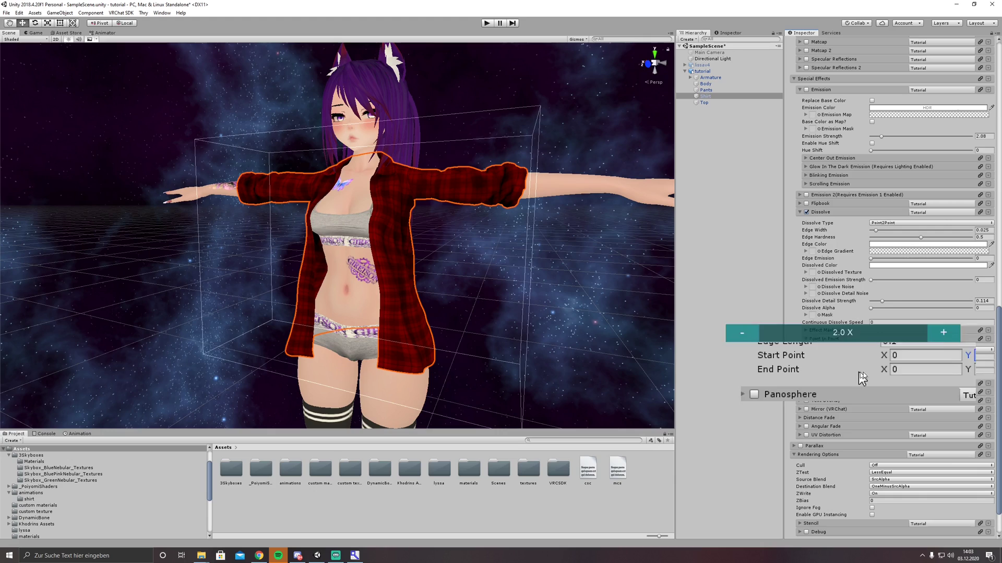
type("-2")
left_click(924, 370)
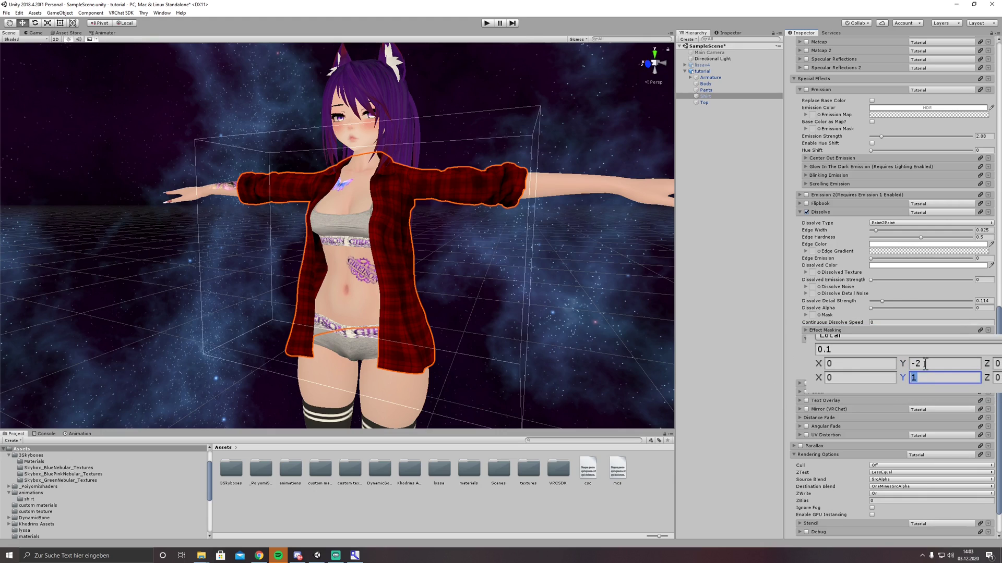
left_click(923, 364)
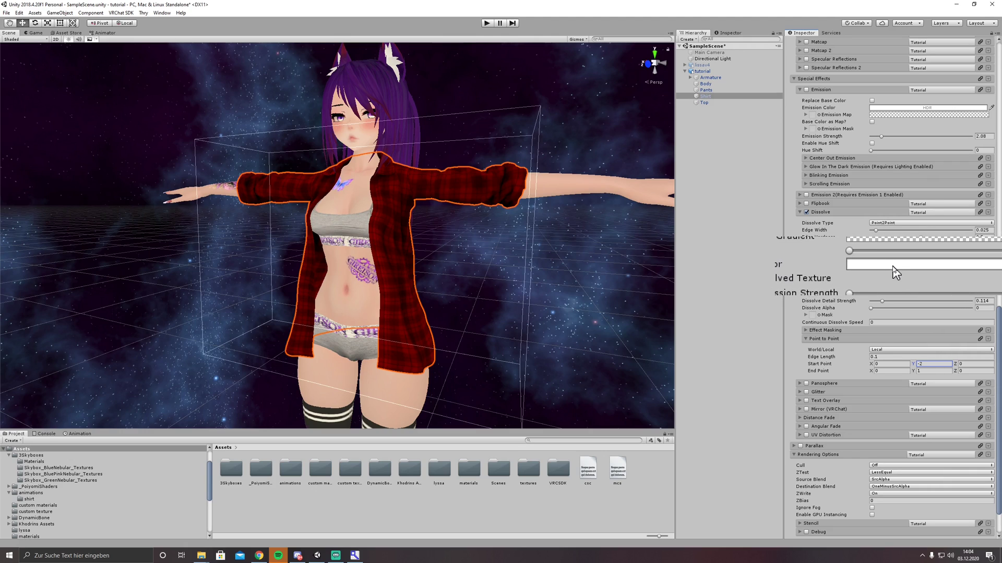
Set the Dissolved Color's alpha to 0 in the color picker so dissolved areas are transparent
left_click(894, 265)
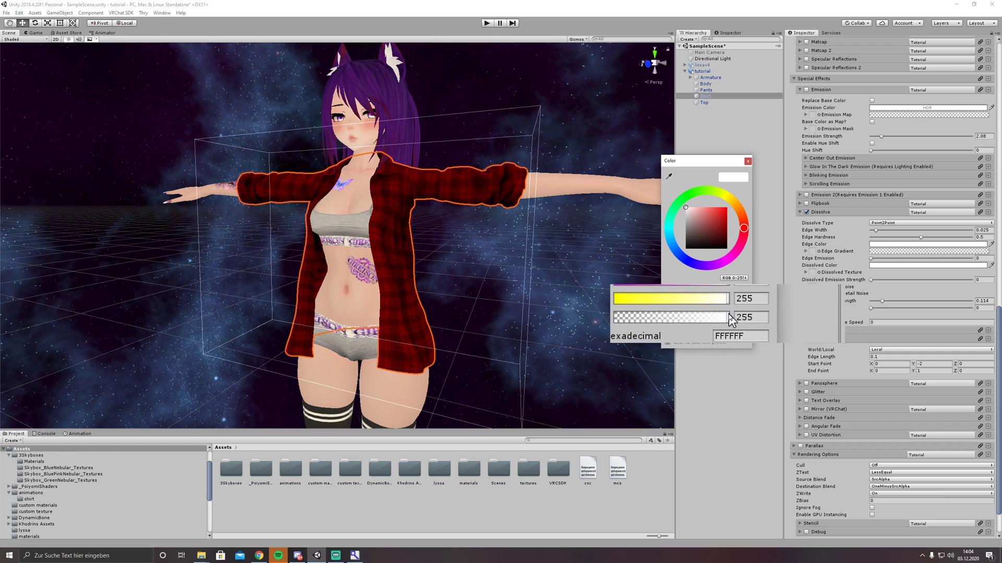
left_click(736, 317)
type("0")
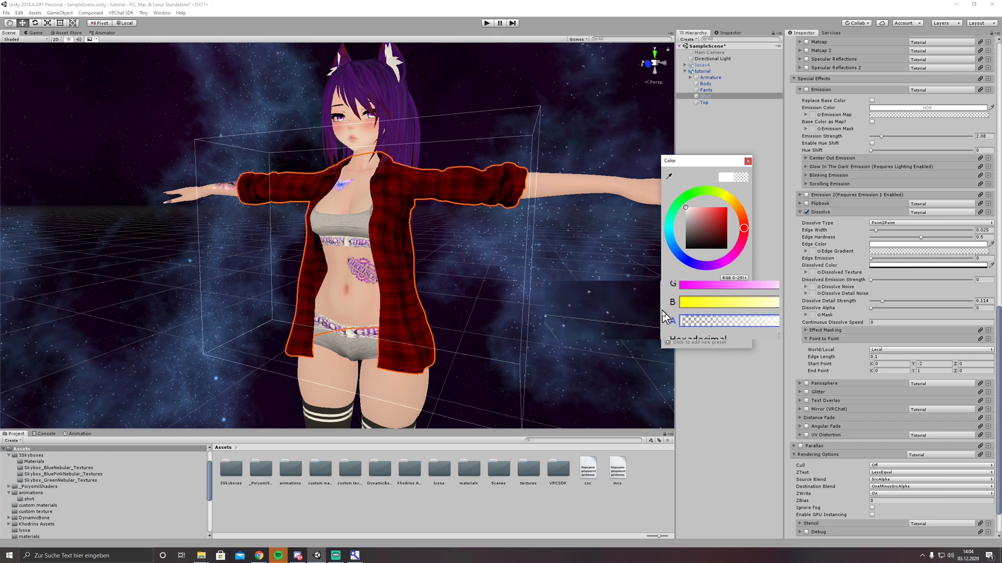
type("255")
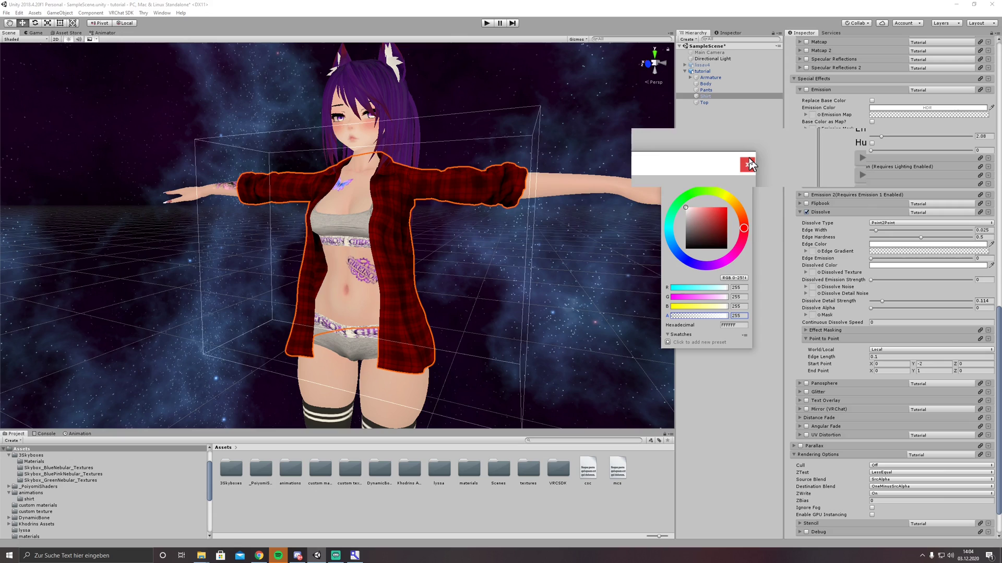
left_click_drag(727, 316, 646, 316)
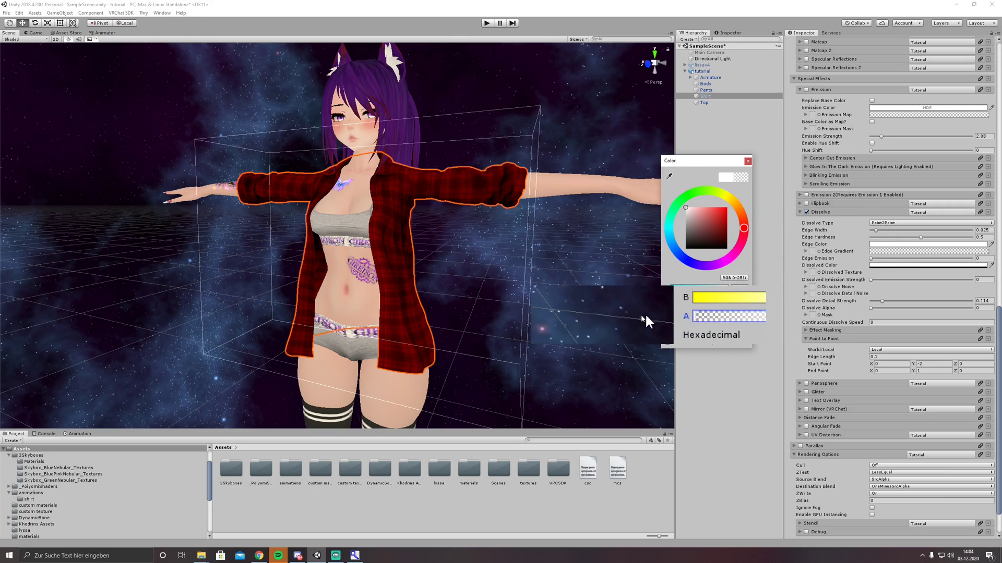
left_click(748, 161)
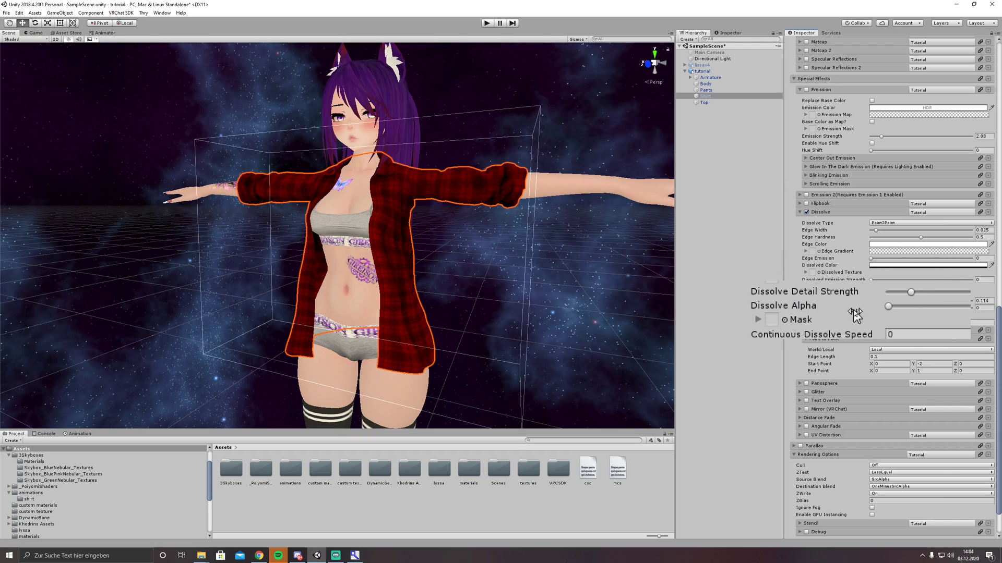
Raise Dissolve Alpha to 0.638 and set the dissolve Edge Color to dark red (9A2020)
left_click(881, 310)
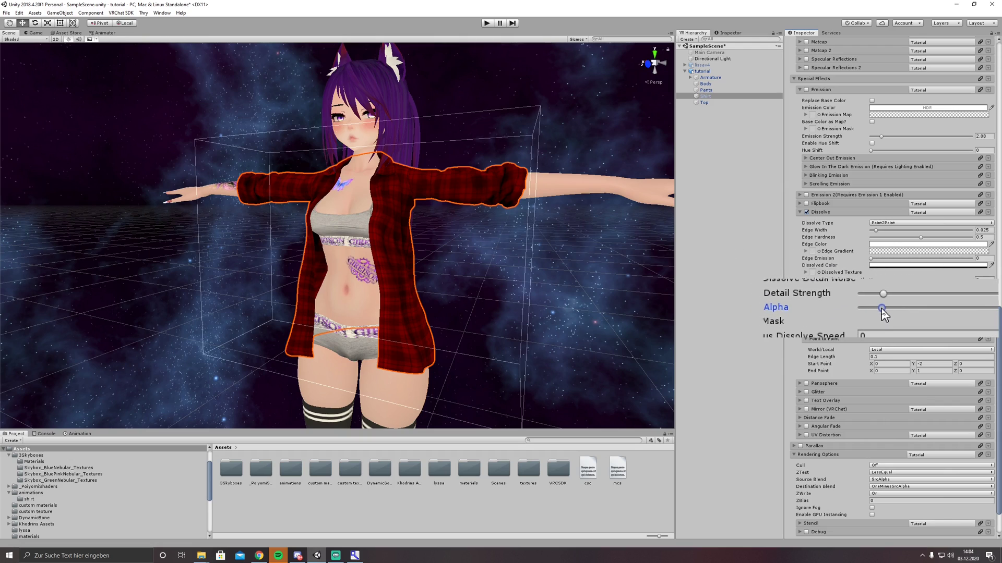
left_click_drag(881, 309, 934, 311)
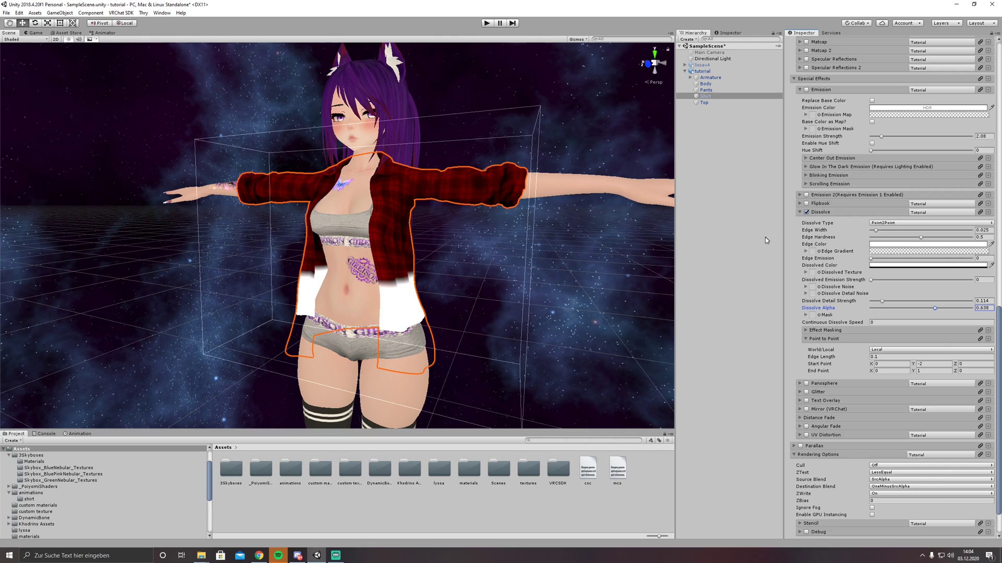
left_click(879, 244)
left_click_drag(691, 216, 720, 227)
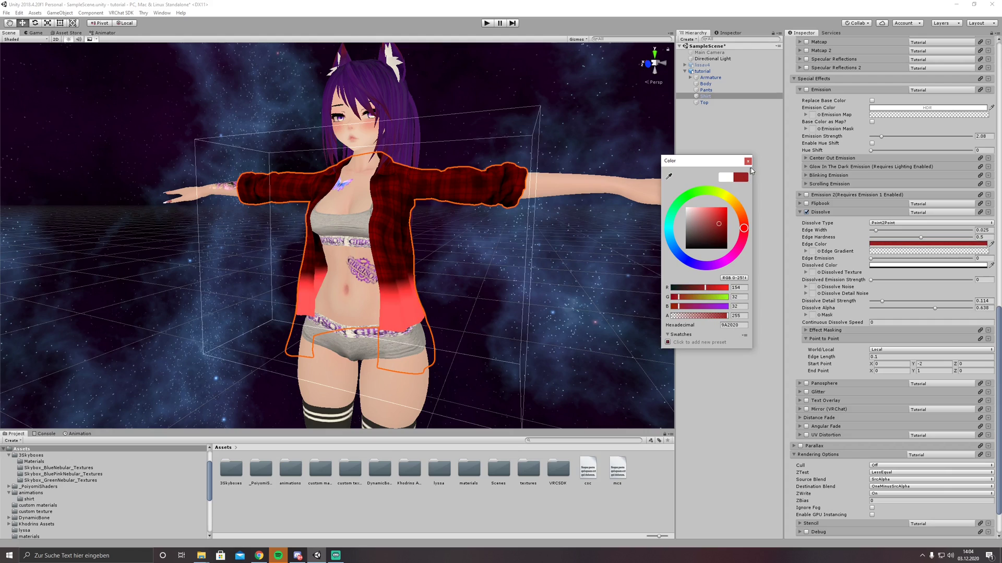
left_click(747, 161)
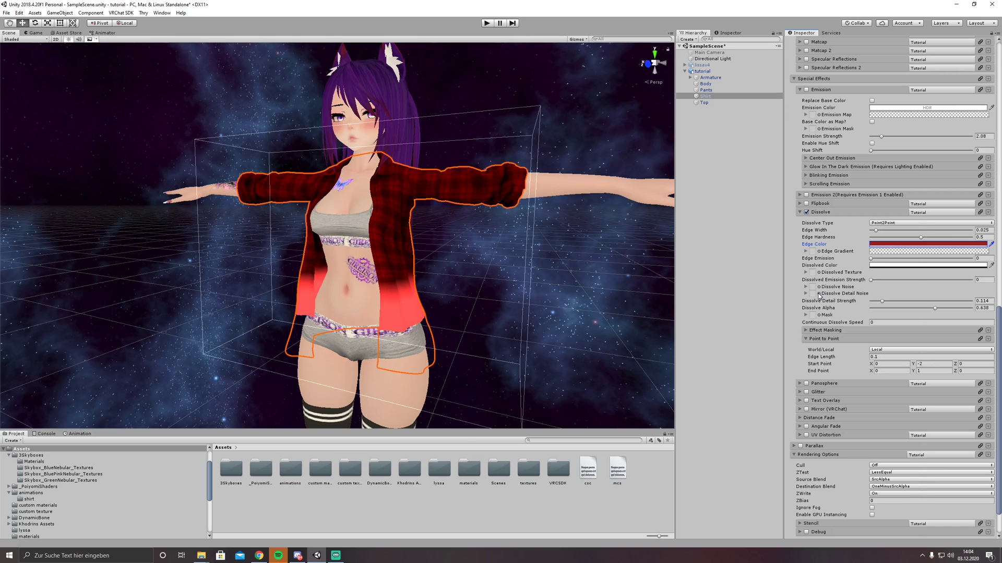
Assign T_Abstract2_Noise as the Dissolve Detail Noise texture
left_click(818, 294)
type("noise")
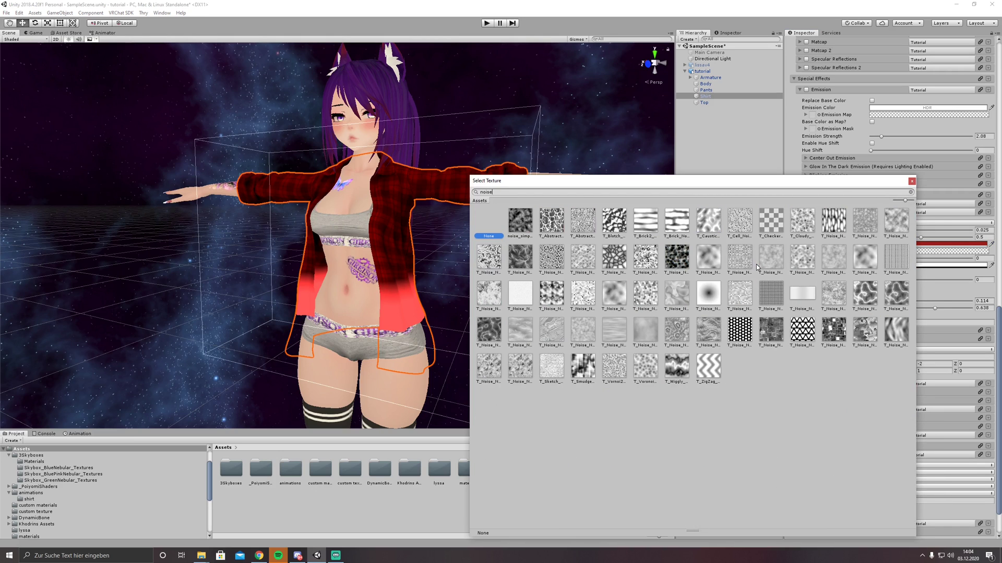
left_click(549, 230)
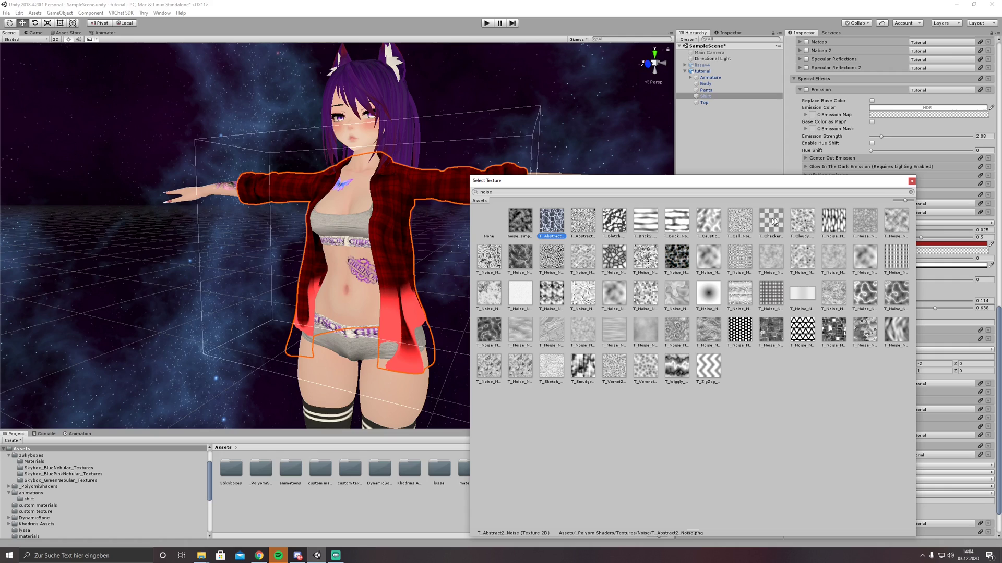
left_click(911, 182)
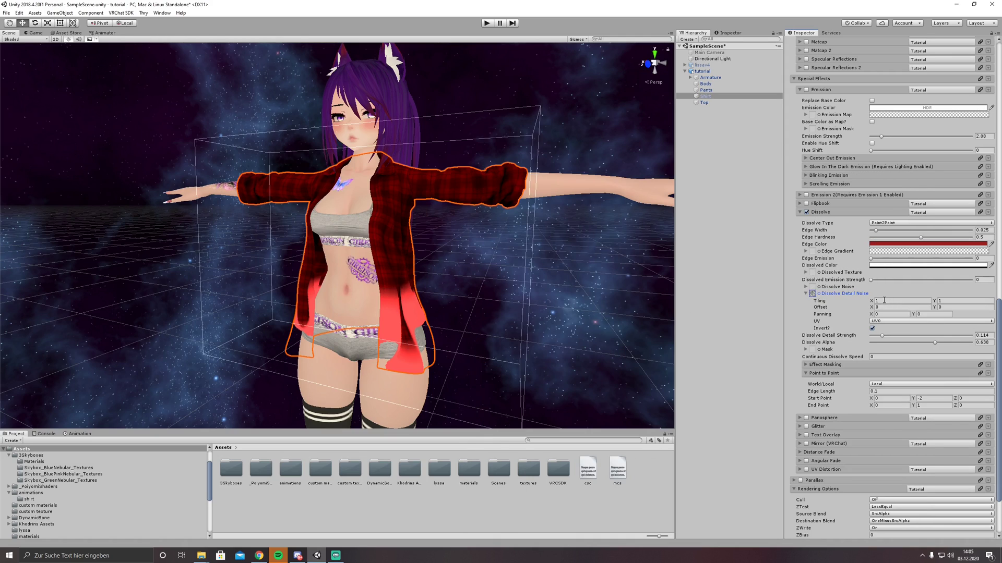
Set the noise texture tiling to 5 × 5 and raise Dissolve Detail Strength to 0.538
left_click(883, 300)
type("5")
key("Tab")
type("5")
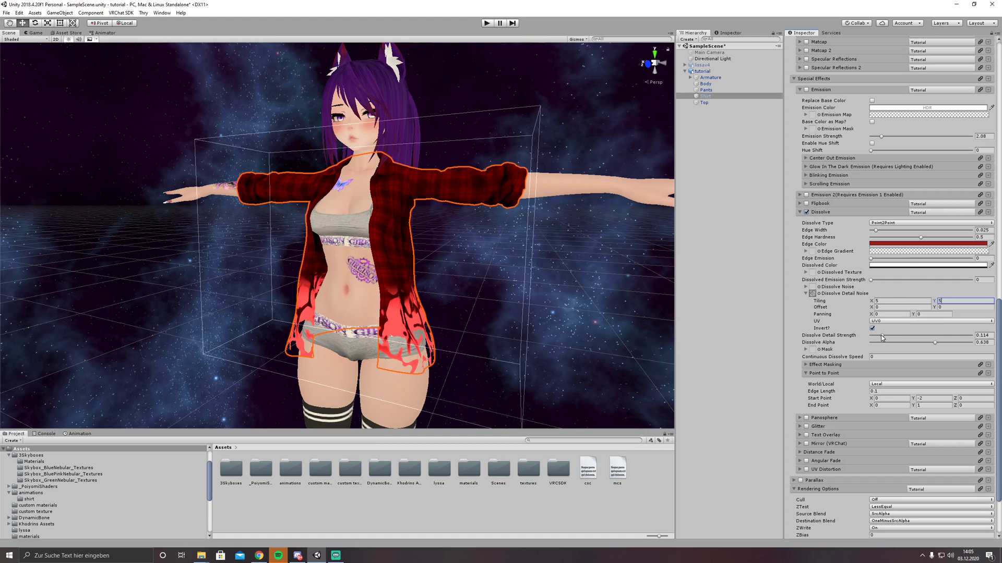
left_click_drag(883, 337, 839, 349)
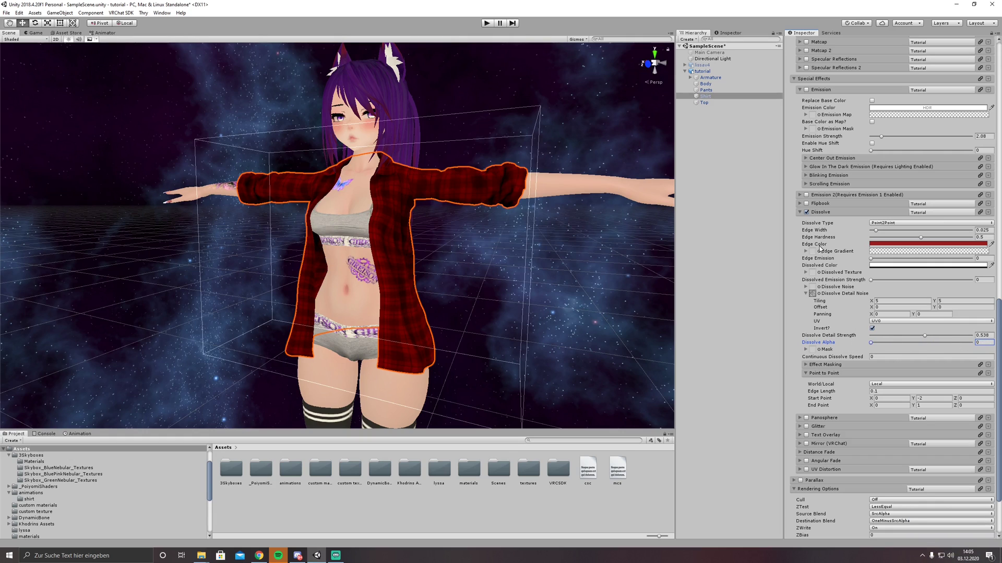
Collapse the Dissolve foldout and duplicate the tutorial avatar with Ctrl+D
left_click(800, 211)
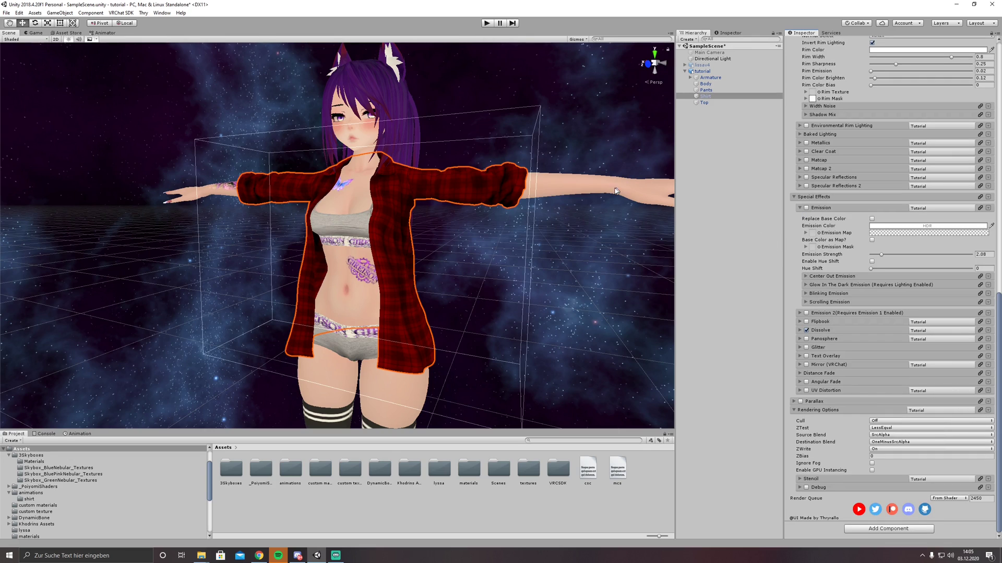
left_click(701, 72)
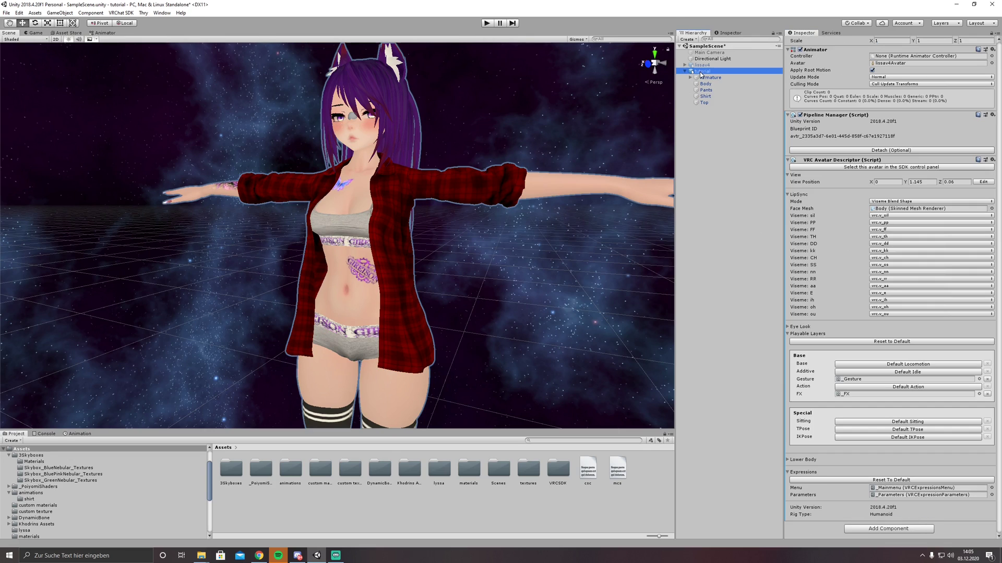
key("ctrl+d")
left_click(701, 72)
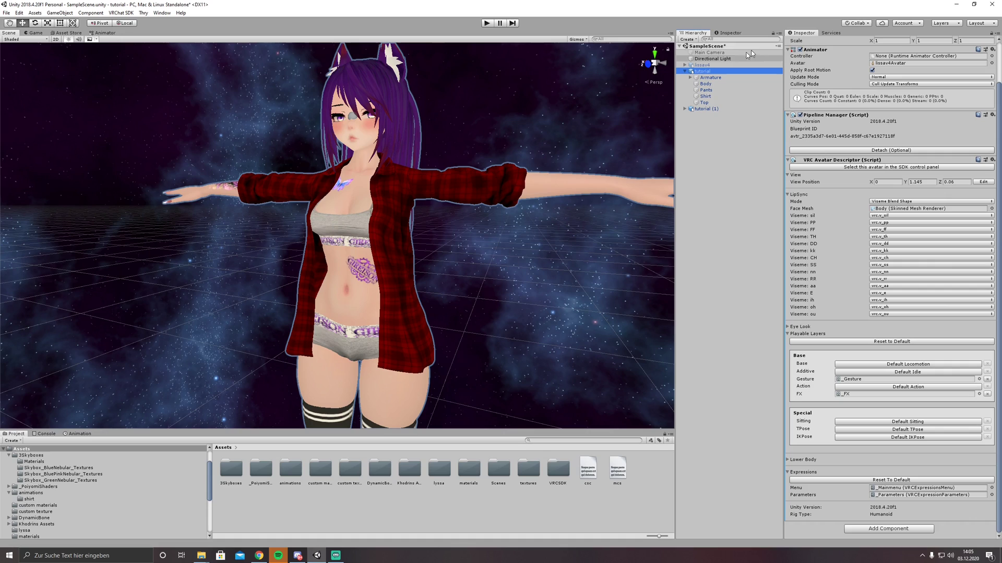
scroll(802, 62, "up", 3)
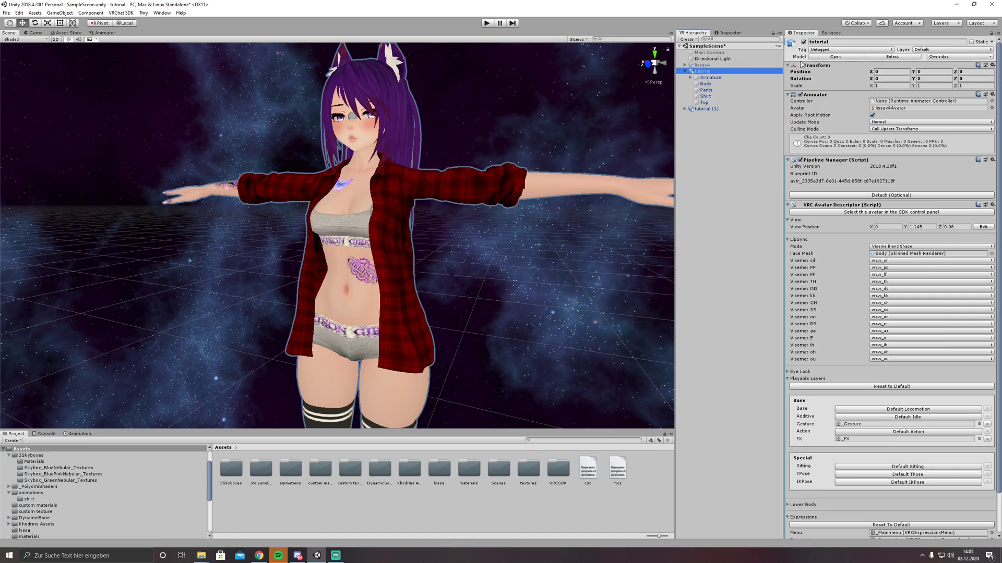
Assign the _FX controller to the Animator of the duplicate, tutorial (1)
left_click(727, 109)
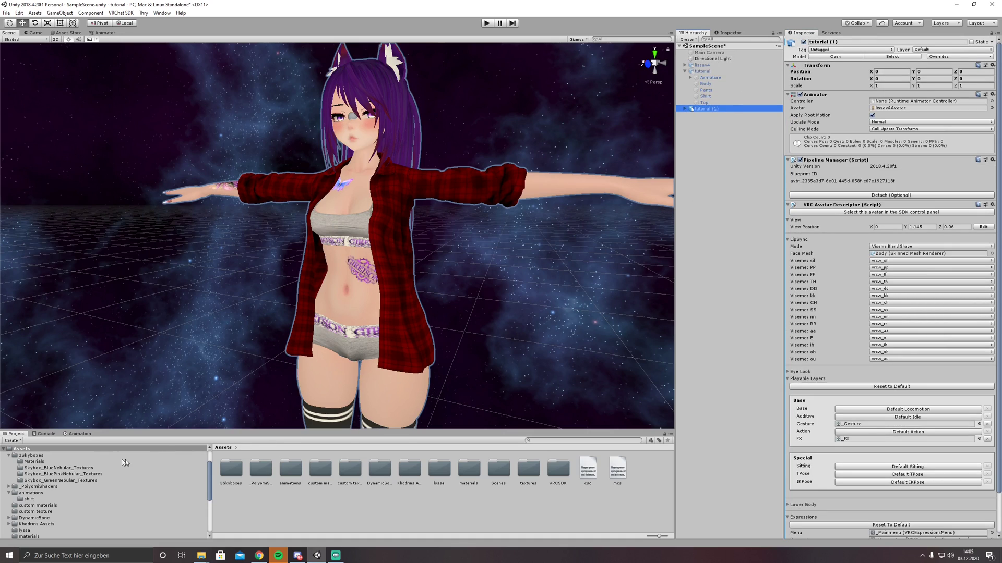
left_click(31, 493)
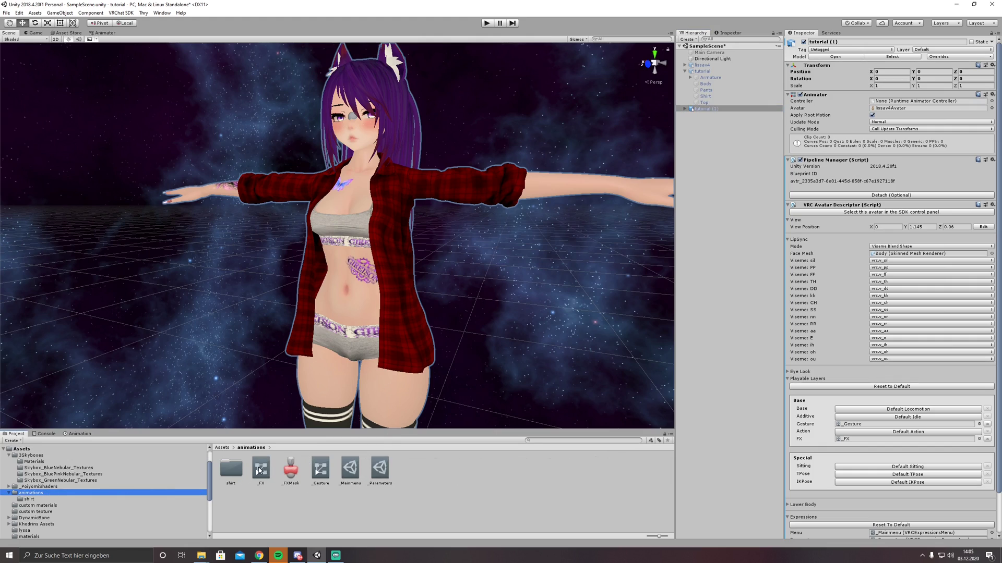
left_click_drag(259, 472, 928, 100)
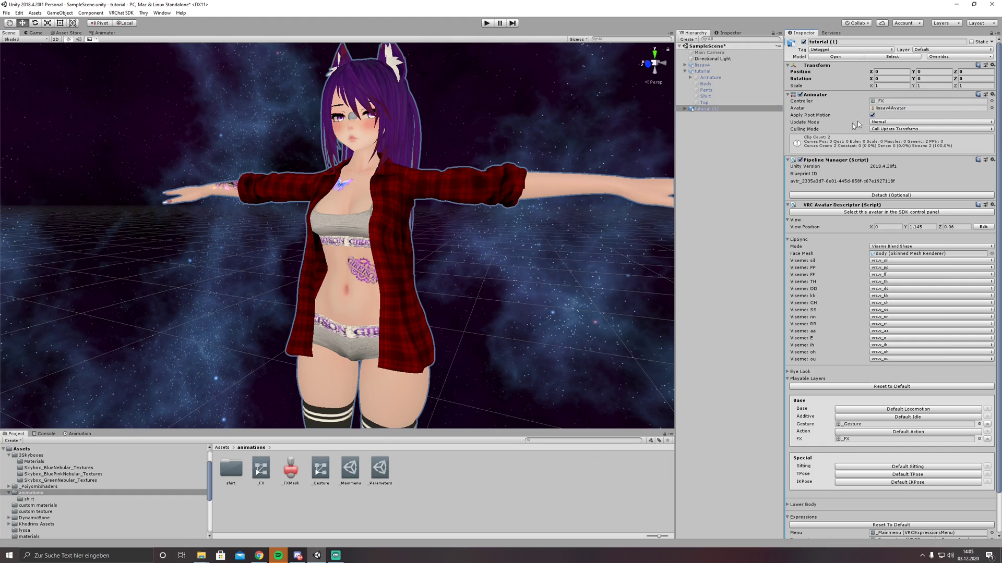
With tutorial (1) selected, create a new animation clip named shirt-dissolve
left_click(83, 435)
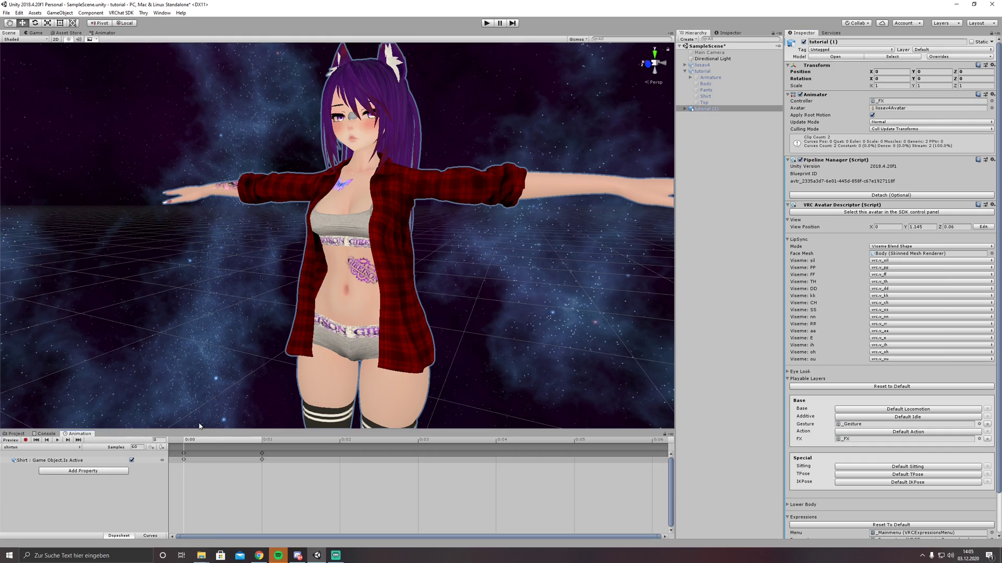
left_click(24, 435)
double_click(231, 469)
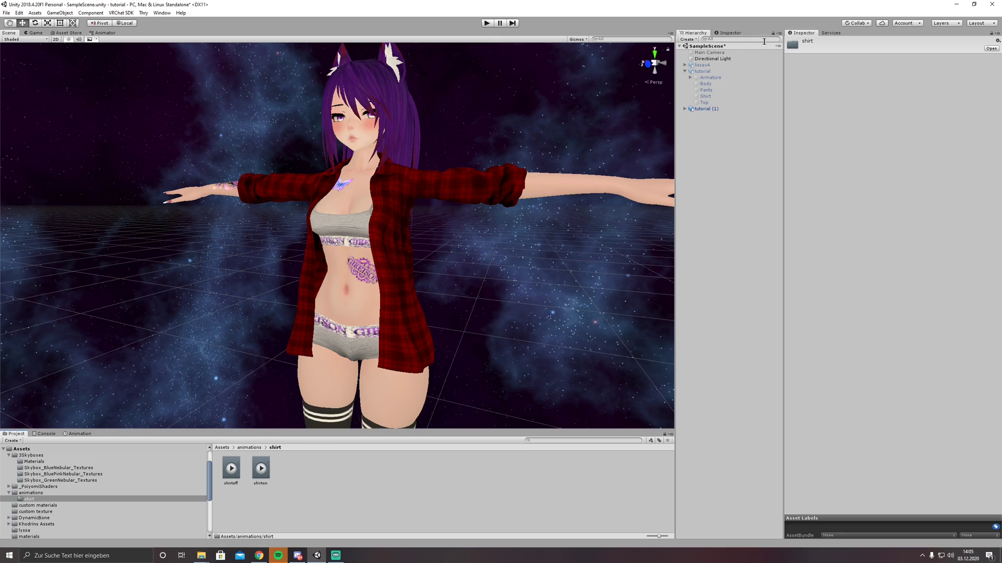
left_click(707, 108)
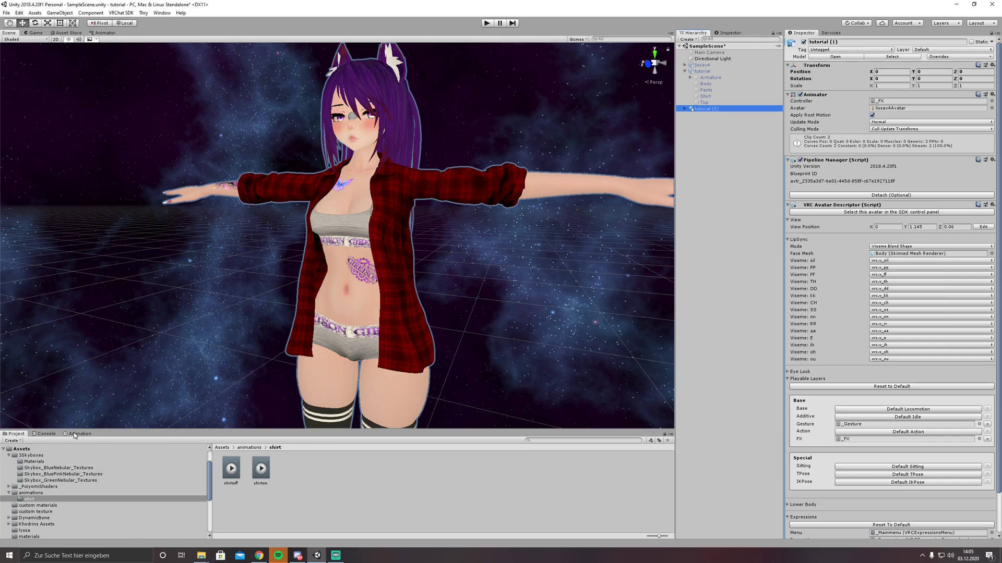
left_click(78, 434)
left_click(49, 449)
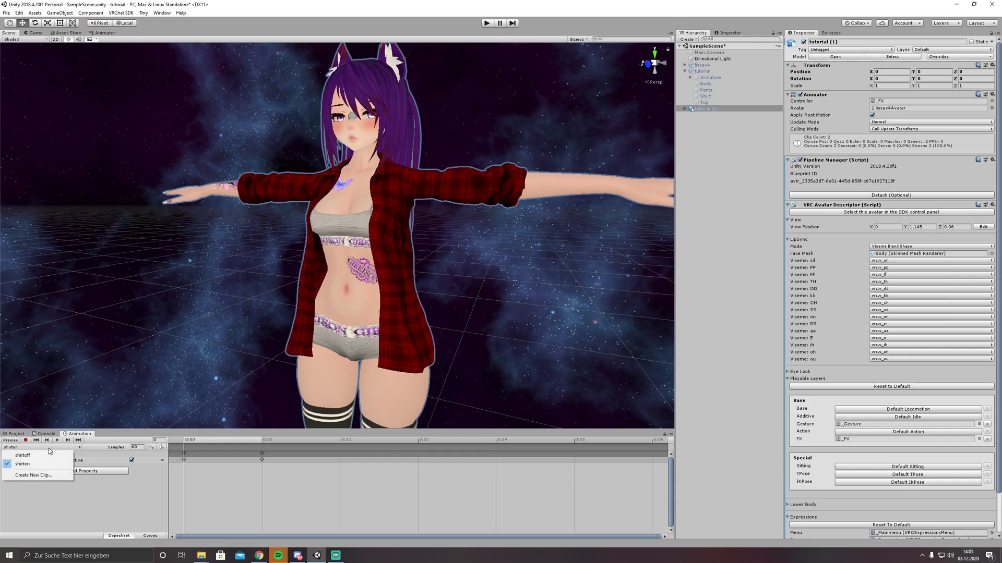
left_click(31, 475)
type("shitd")
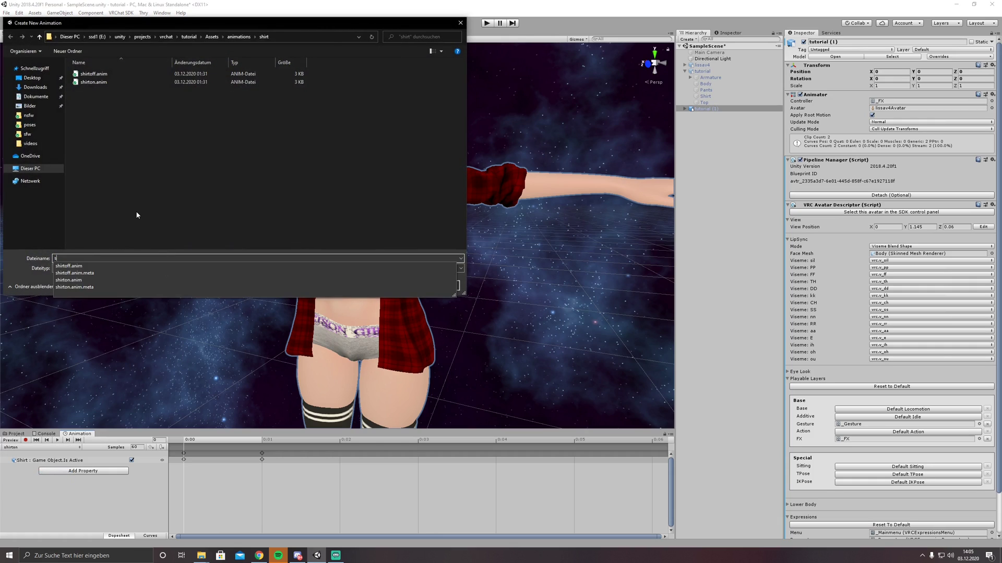
key("BackSpace")
type("rt-d")
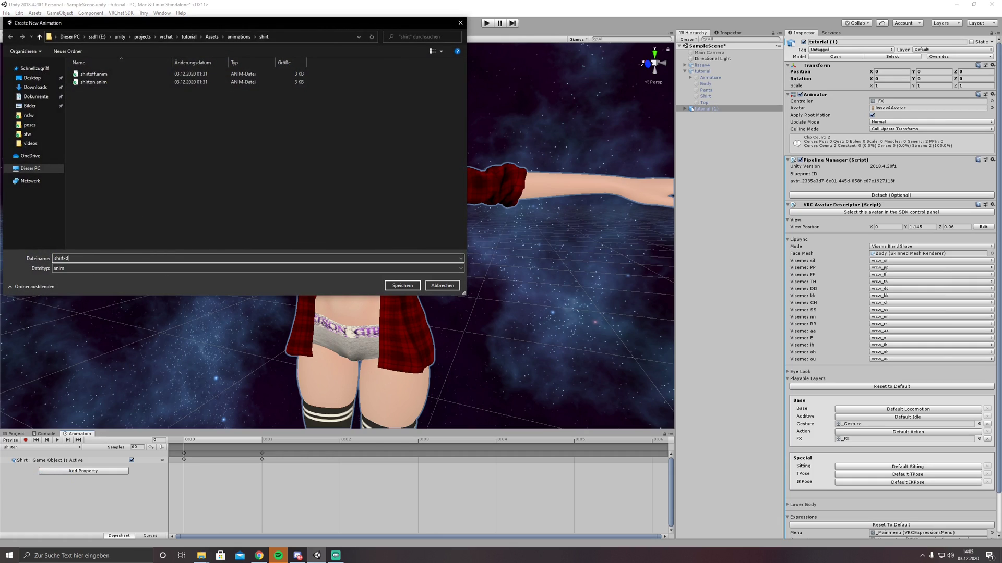
type("issolve")
key("Return")
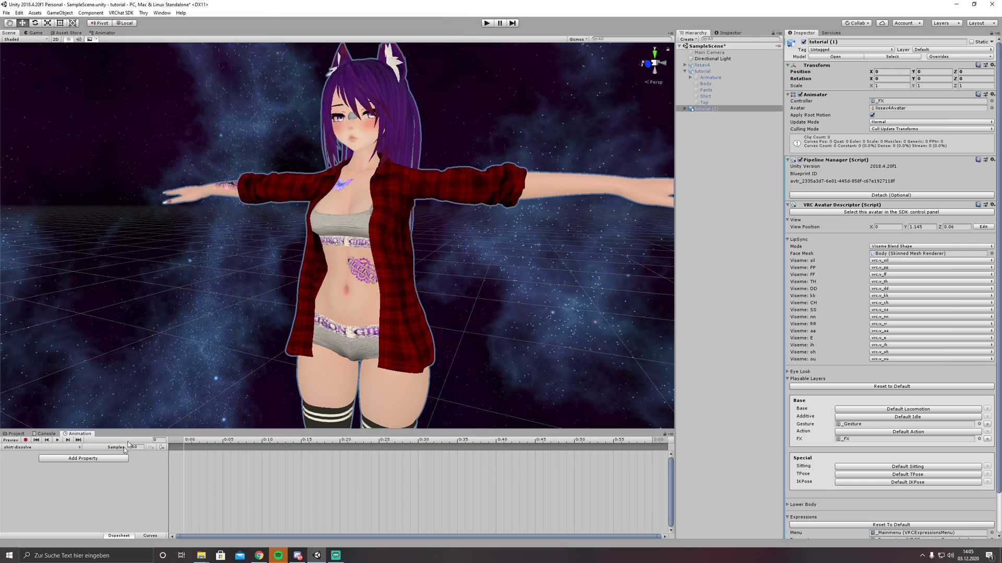
Add the Shirt's Is Active and material _Dissolve properties to the clip
left_click(126, 459)
left_click(133, 498)
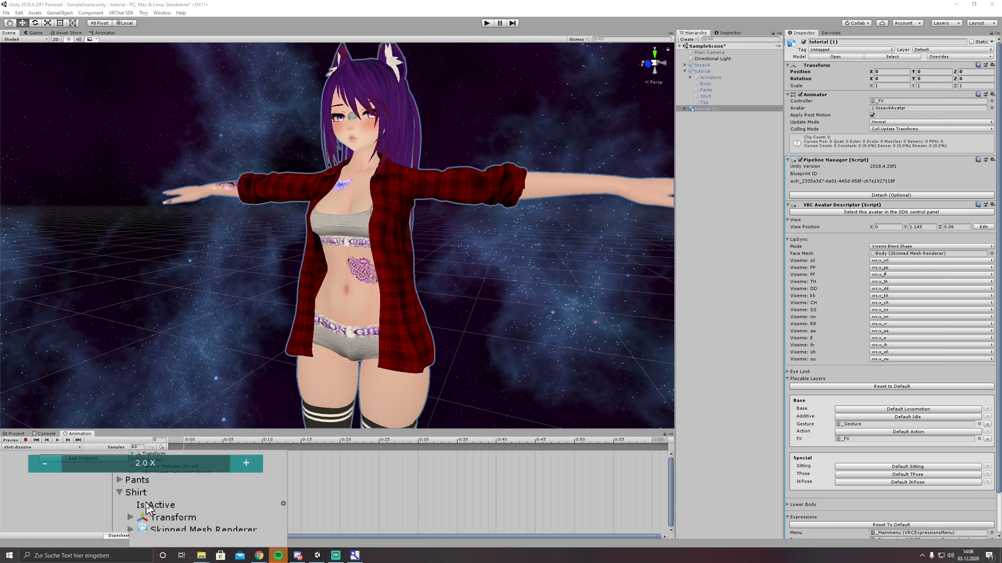
left_click(292, 499)
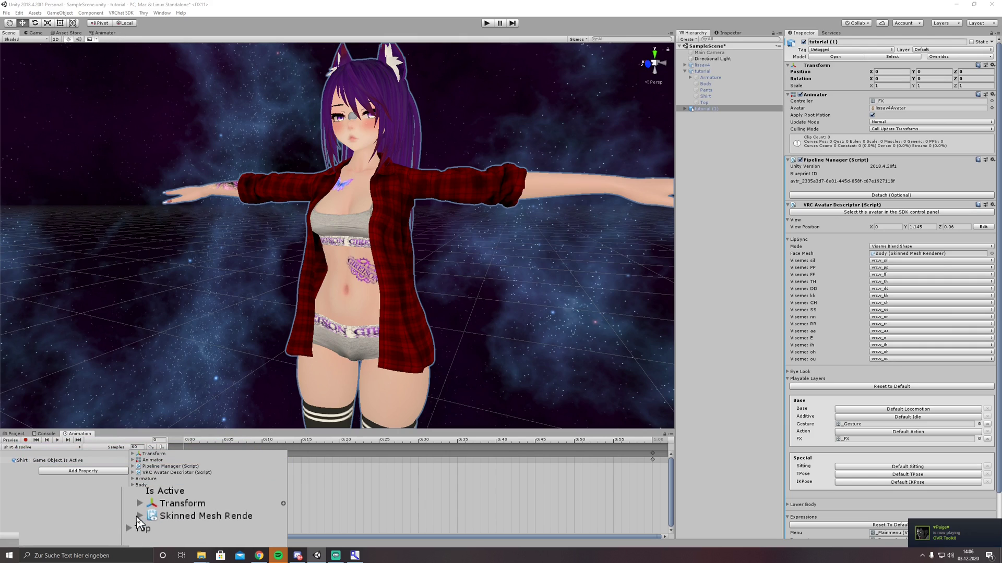
left_click(134, 490)
scroll(188, 514, "down", 5)
scroll(189, 514, "down", 5)
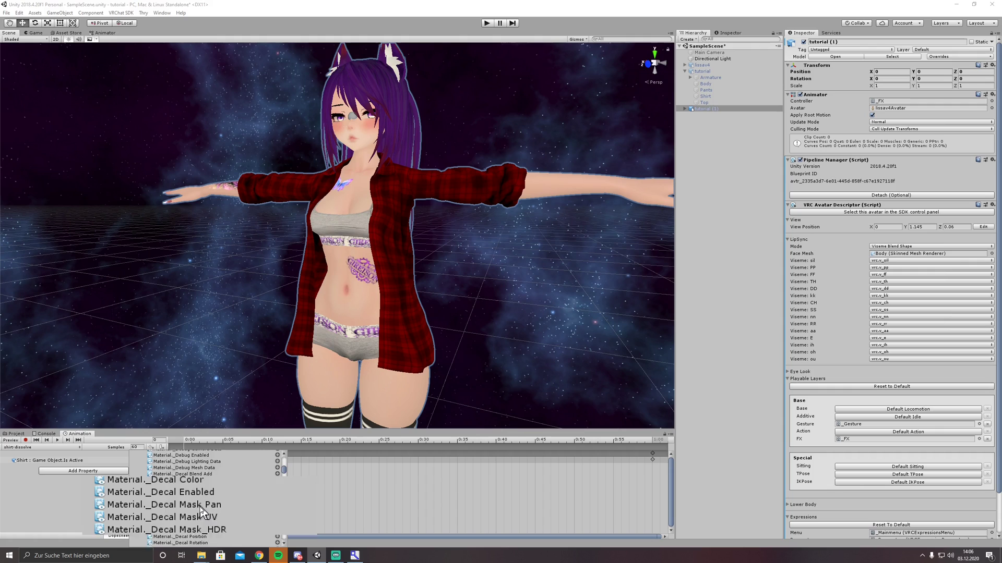
scroll(200, 510, "down", 10)
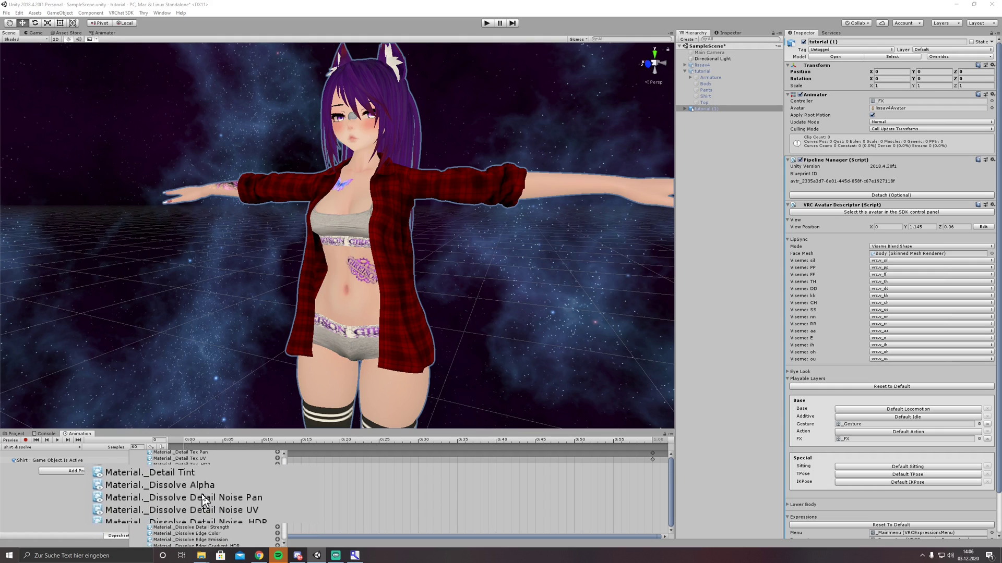
left_click(277, 494)
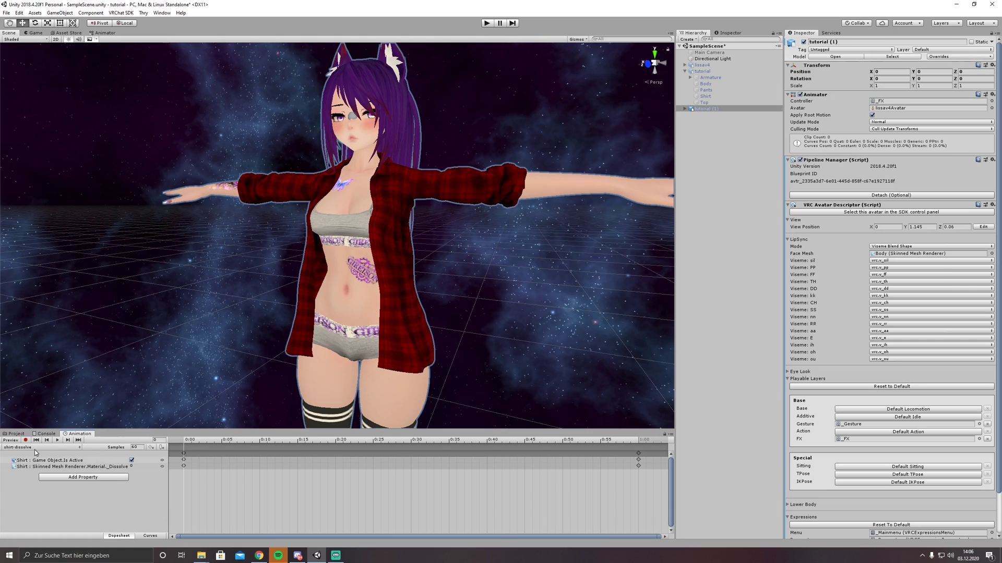
At frame 10 make the Shirt inactive with _Dissolve 1, and delete the 1:00 keyframes
left_click(262, 440)
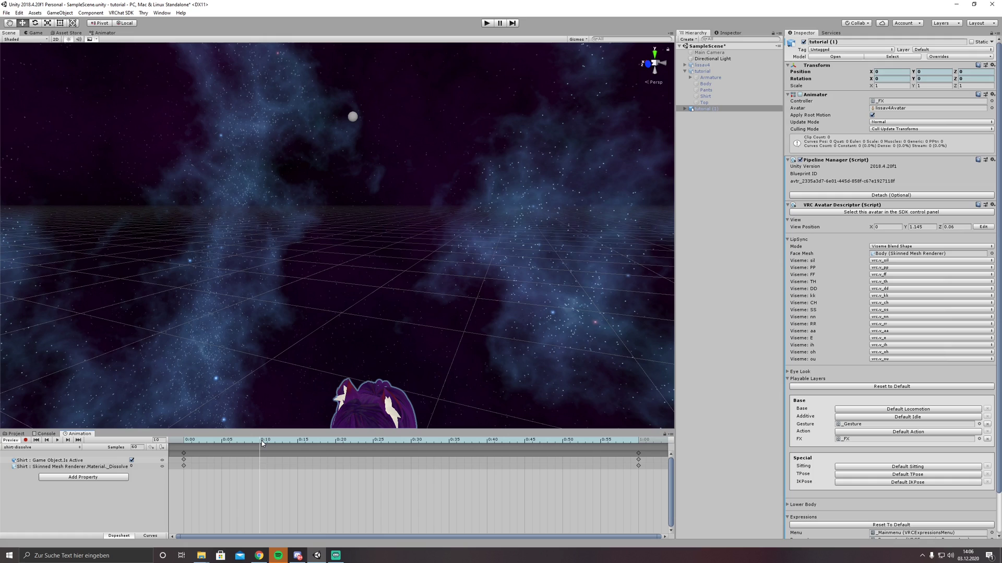
key("w")
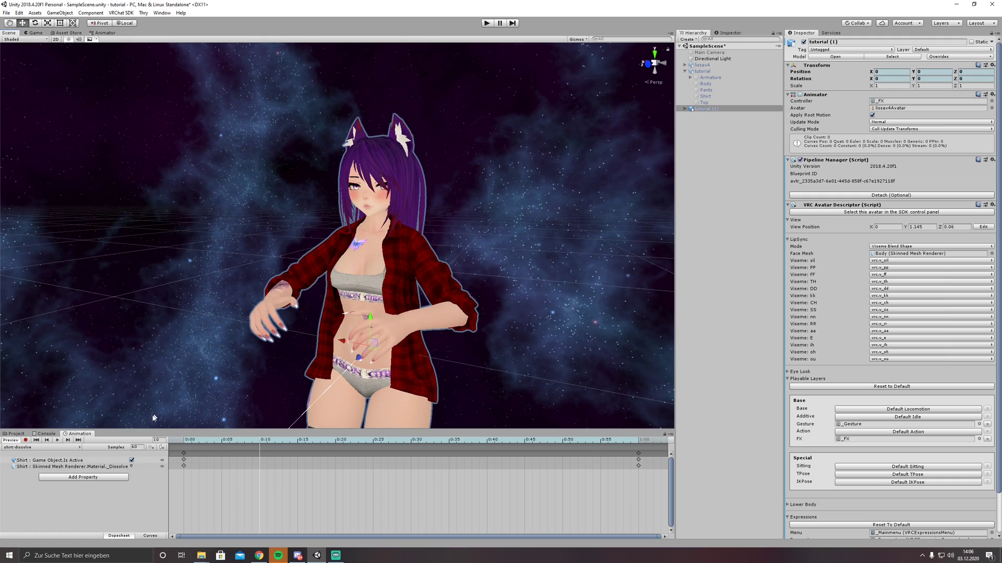
left_click(132, 460)
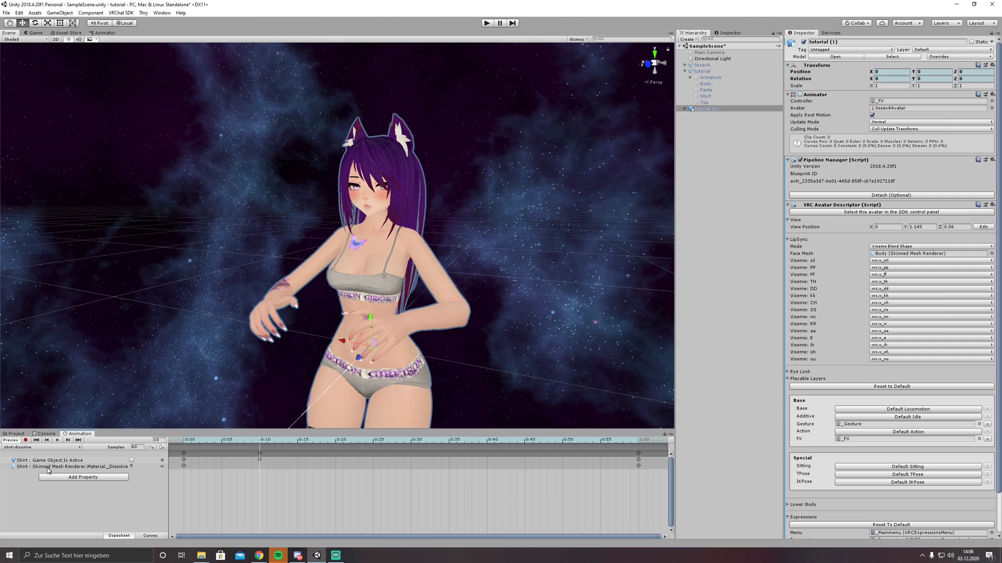
left_click(137, 466)
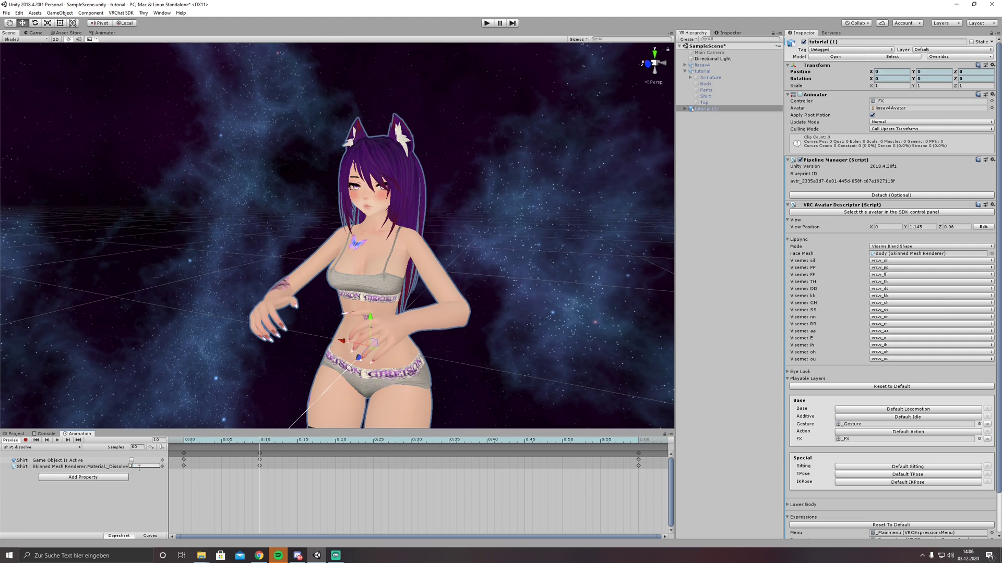
key("Return")
left_click(638, 454)
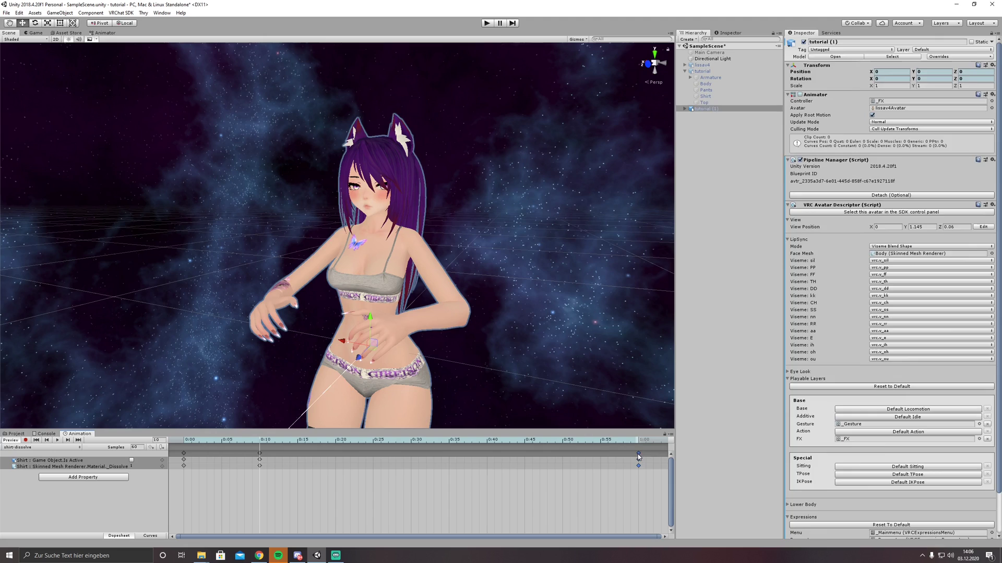
key("Delete")
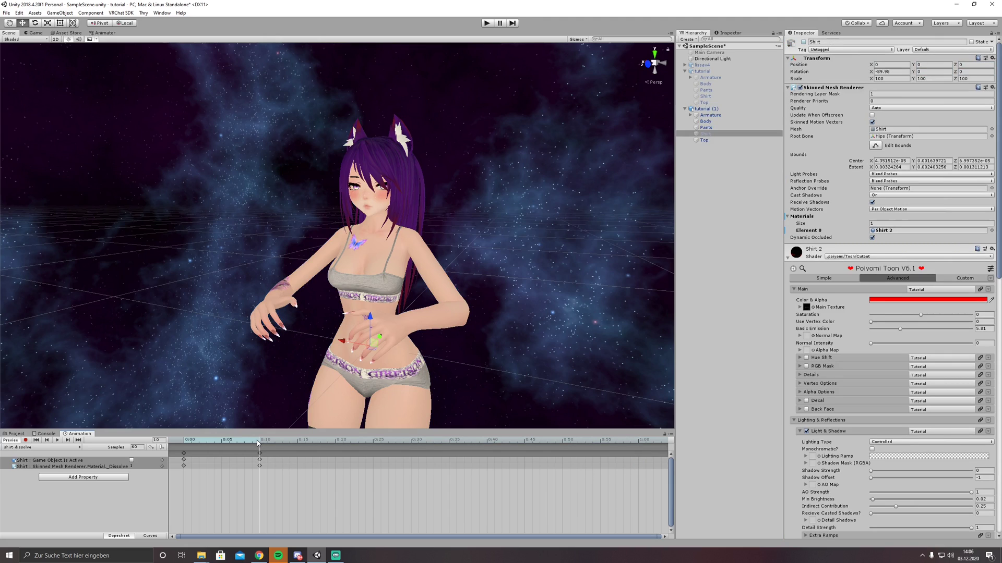
left_click_drag(258, 442, 185, 444)
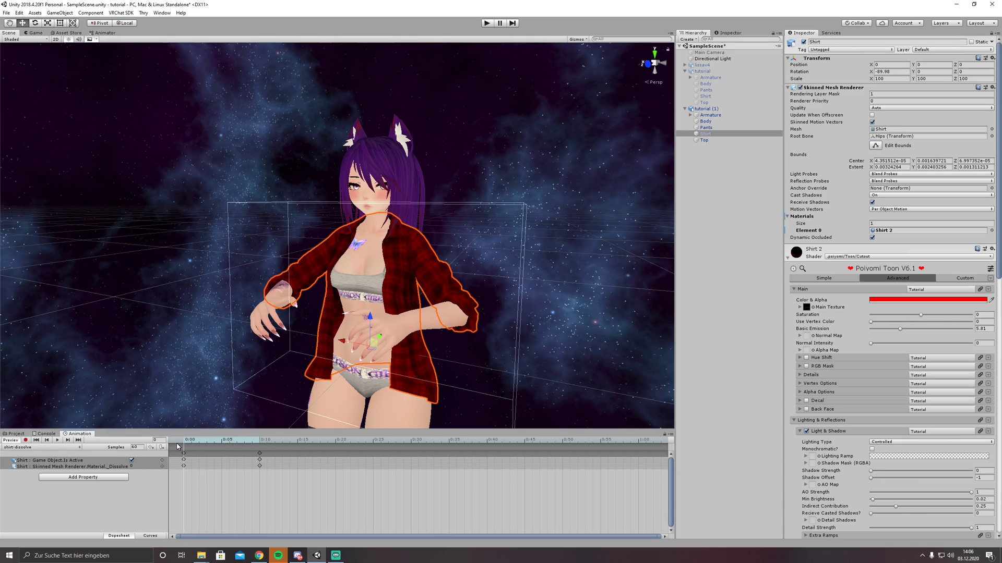
scroll(385, 365, "up", 2)
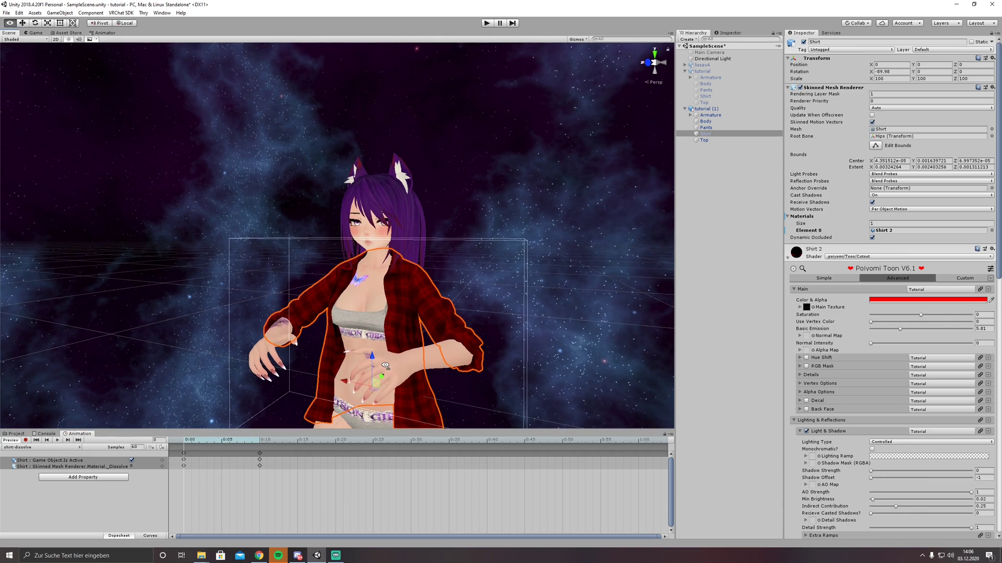
left_click_drag(385, 365, 206, 420, "alt")
Create a new animation clip named shirt-appear
left_click(79, 448)
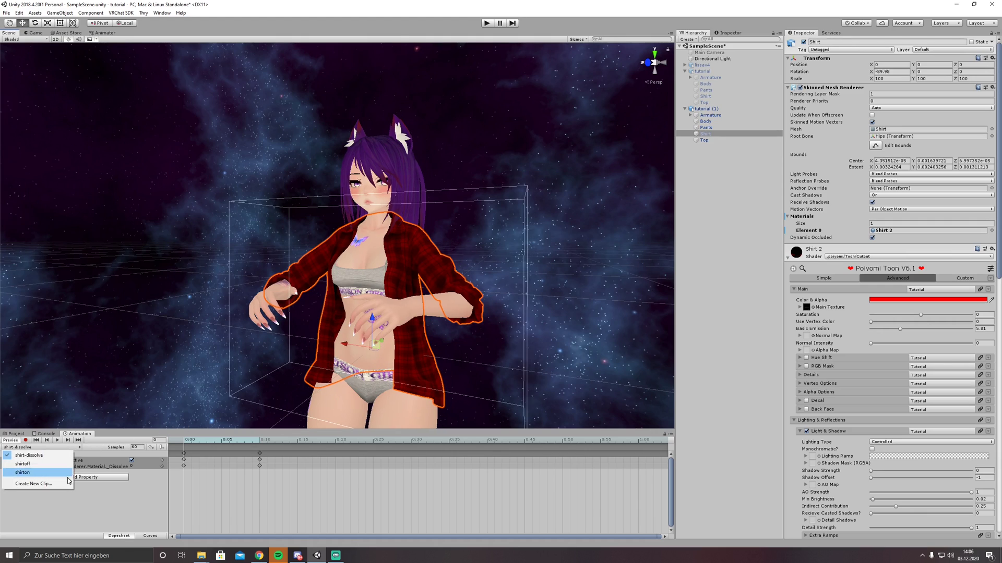
left_click(23, 484)
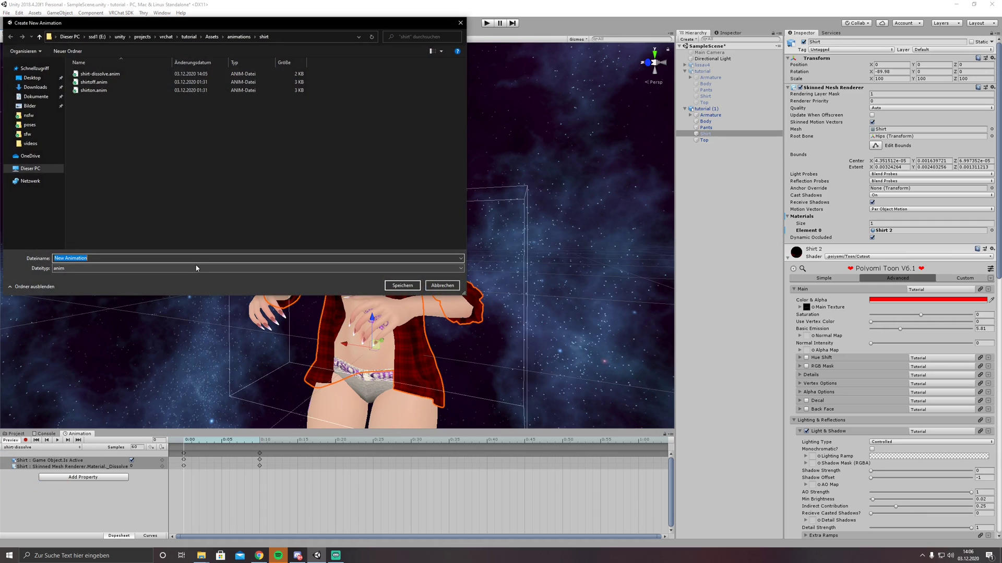
type("shirt-")
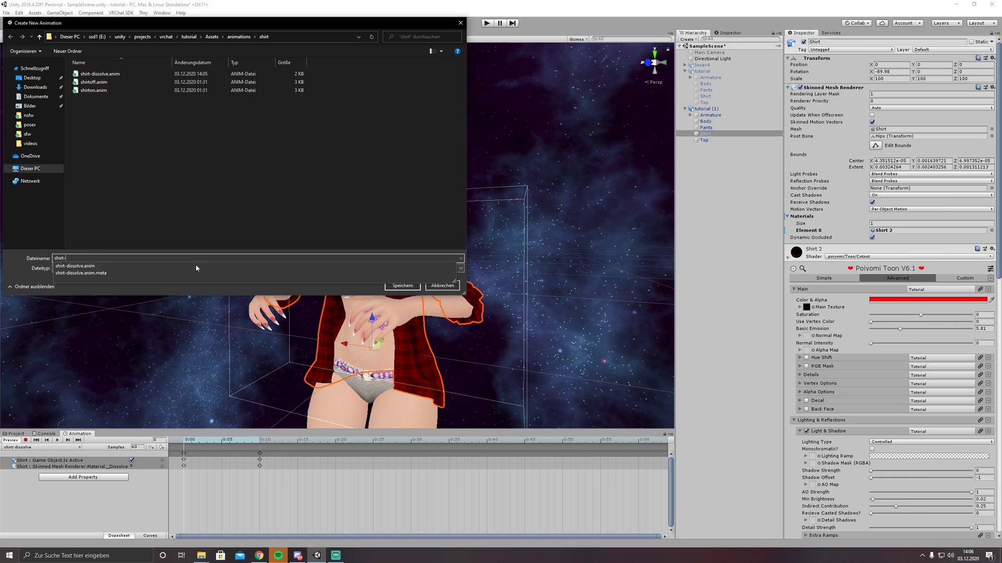
type("appear")
key("Return")
middle_click_drag(218, 412, 218, 454)
Add the Shirt's Is Active and Skinned Mesh Renderer Material._Dissolve properties to shirt-appear
left_click(90, 459)
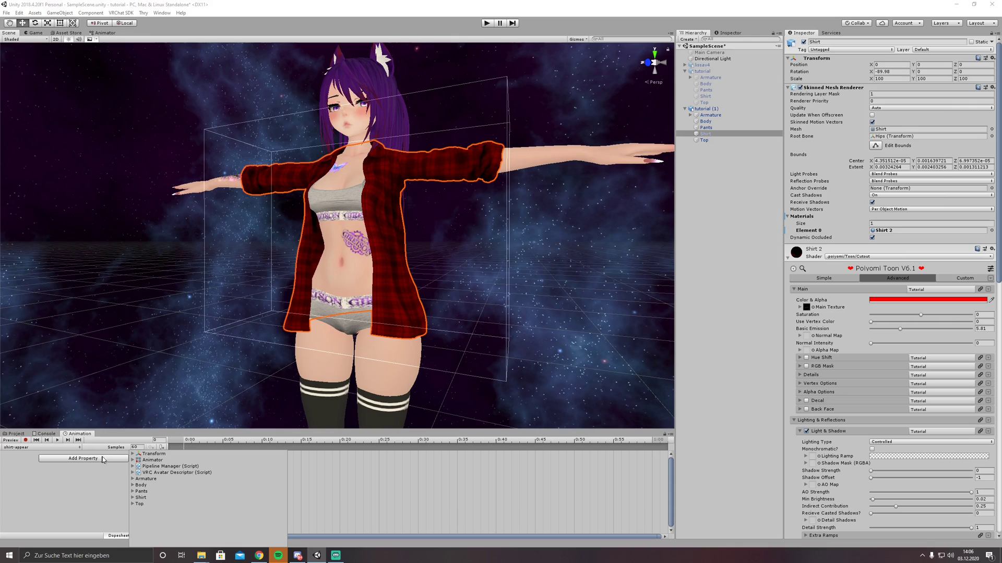
left_click(132, 498)
left_click(283, 505)
left_click(88, 471)
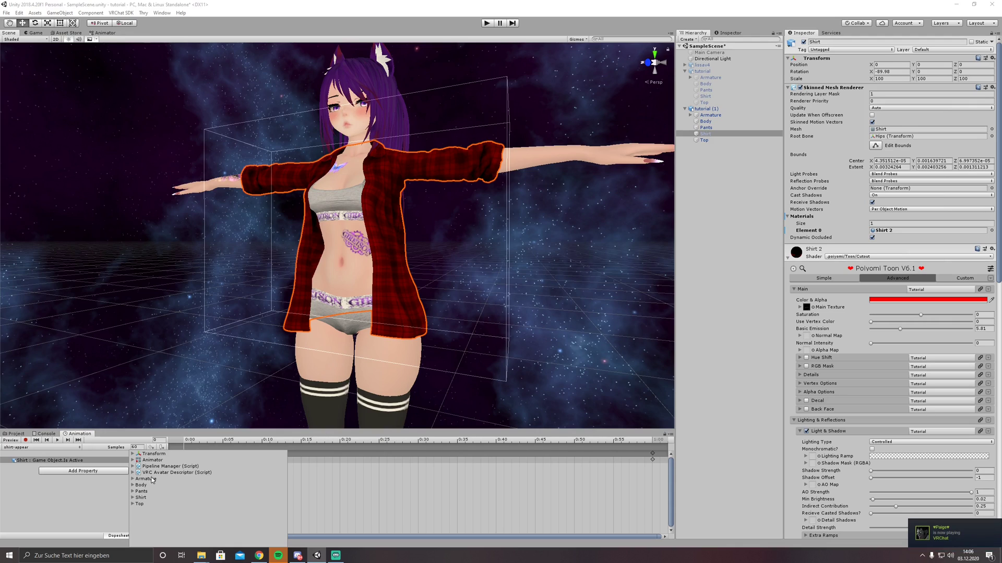
left_click(138, 517)
scroll(216, 486, "down", 20)
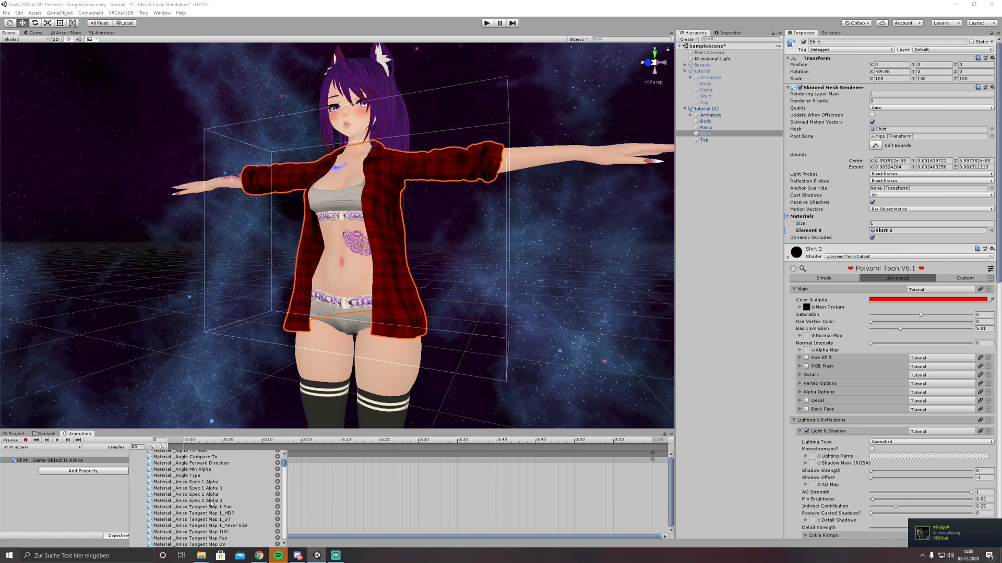
scroll(216, 487, "down", 5)
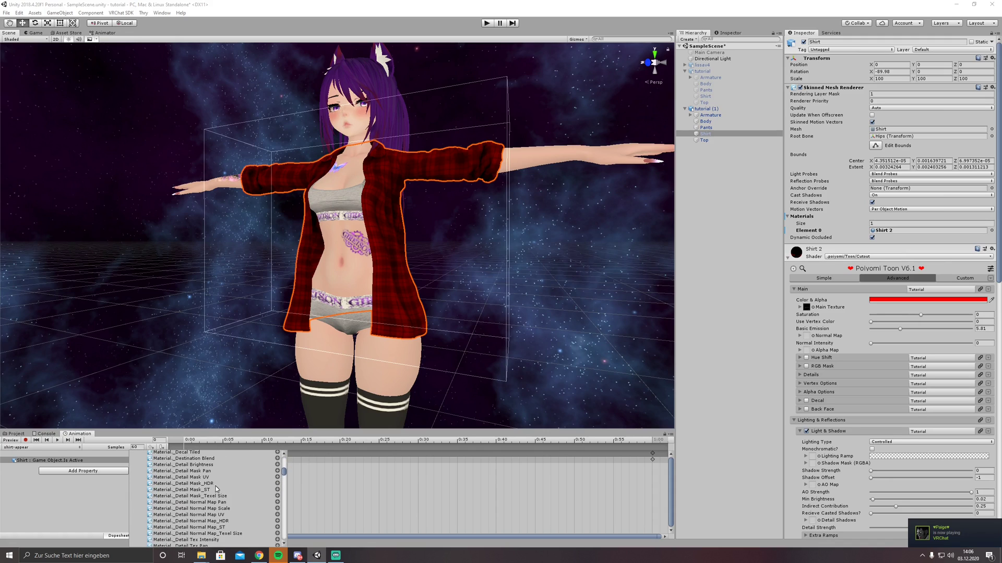
scroll(217, 487, "down", 6)
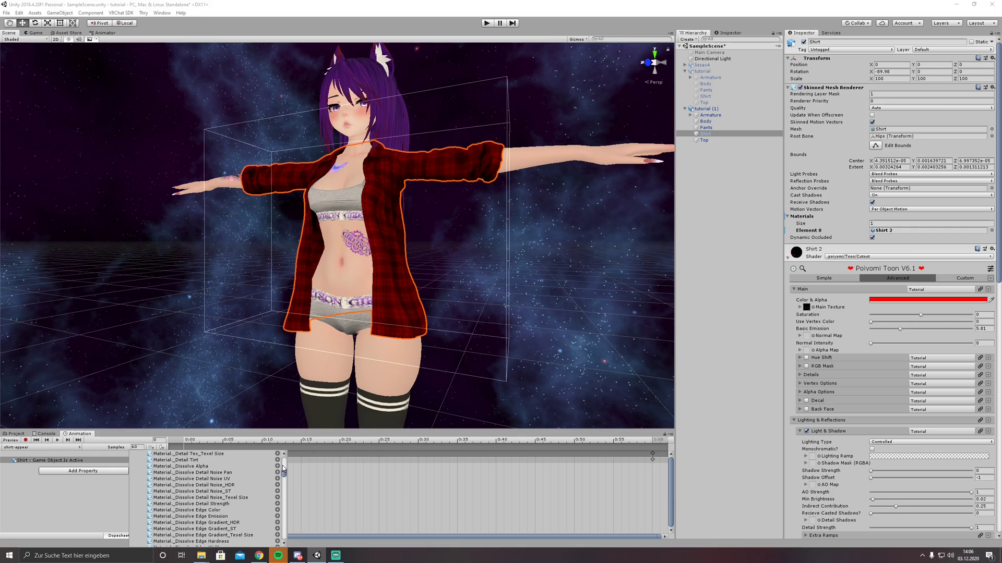
left_click(277, 466)
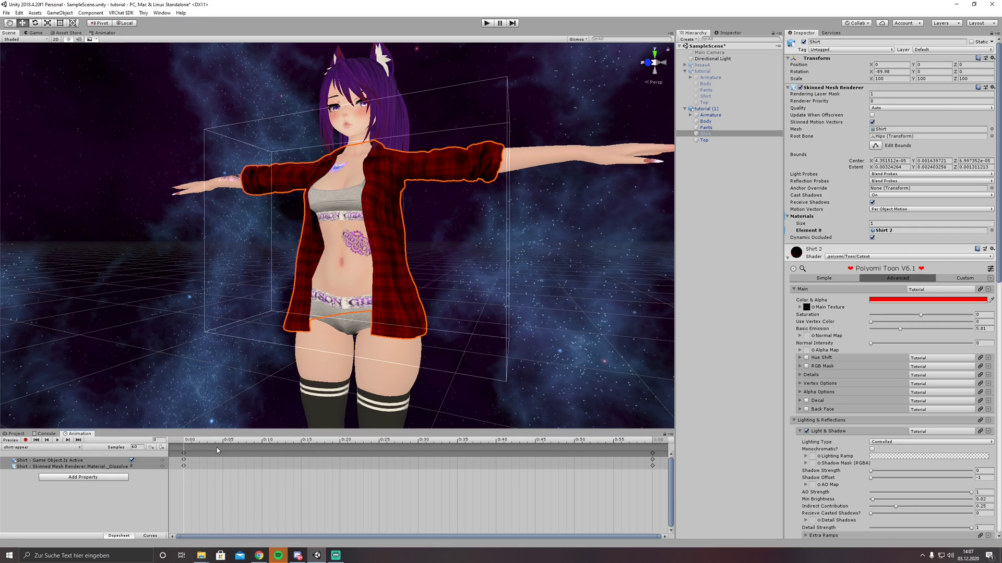
Key _Dissolve 1 with the Shirt inactive at frame 0, then the Shirt active at frame 1
left_click(136, 464)
type("1")
left_click(140, 494)
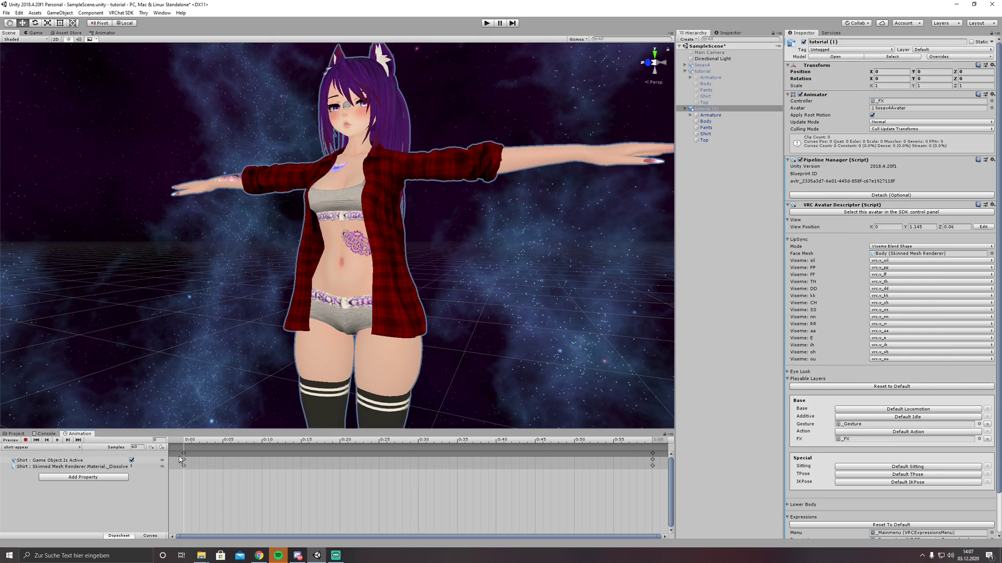
left_click(186, 446)
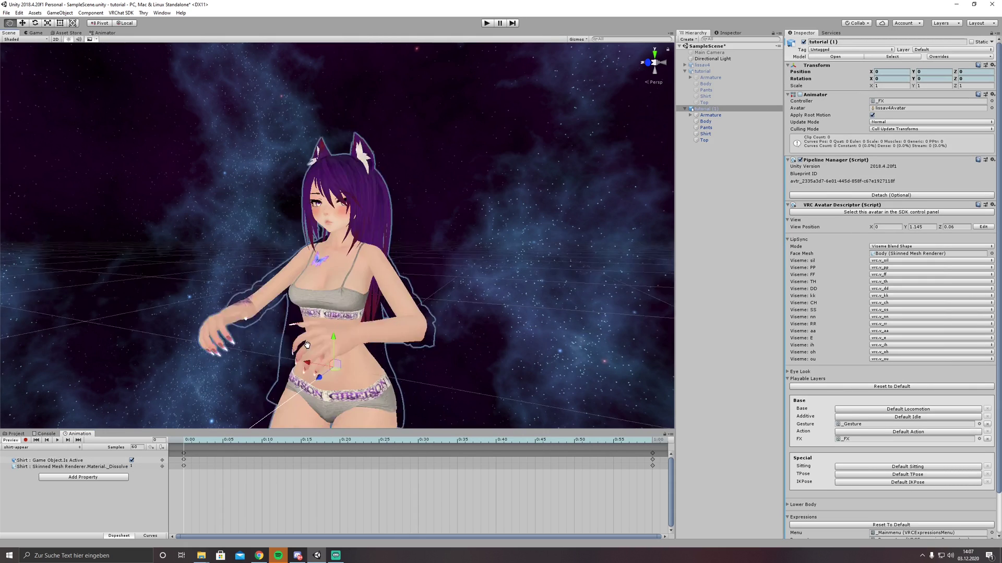
left_click(146, 466)
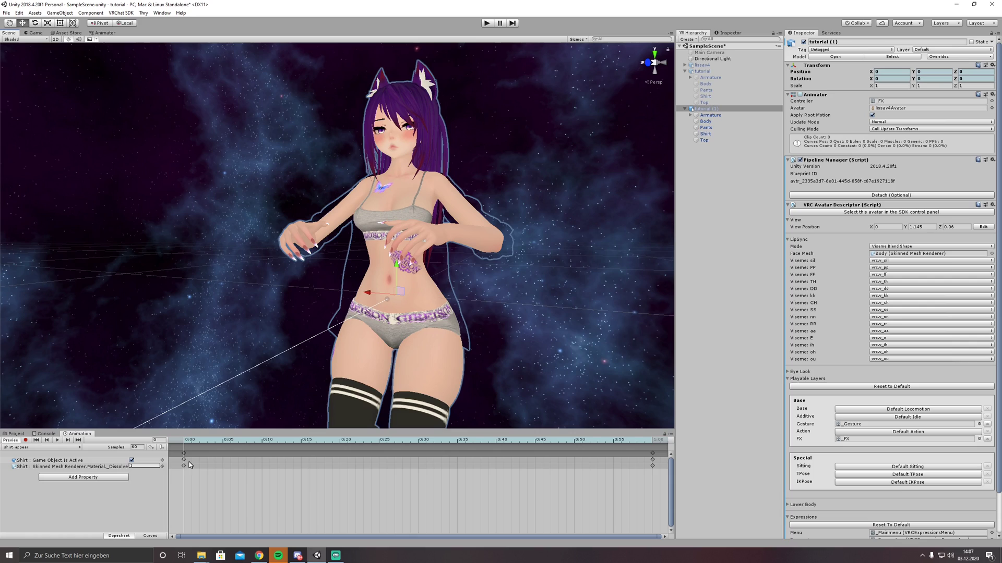
left_click(132, 460)
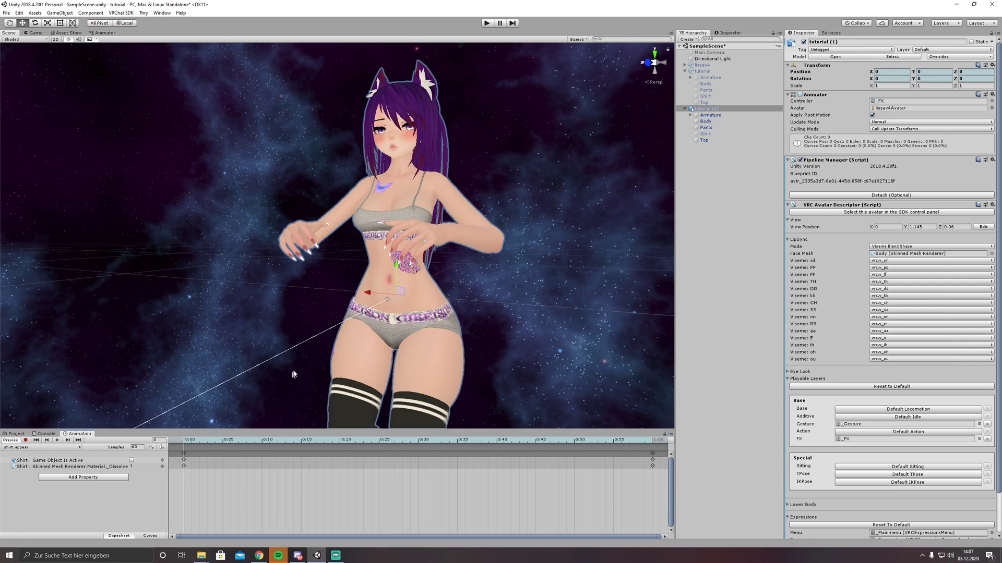
right_click_drag(294, 374, 358, 253)
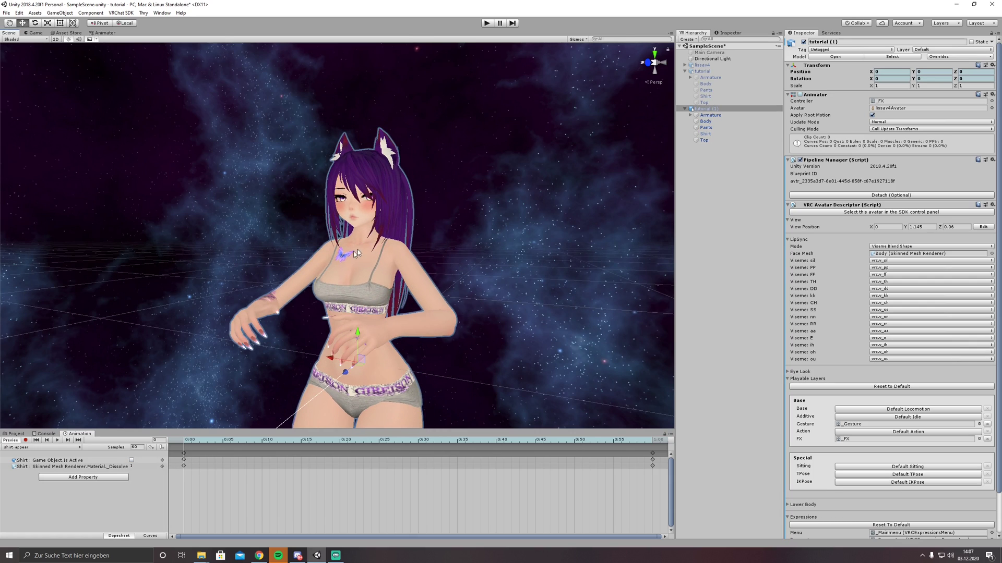
left_click(192, 440)
left_click(131, 461)
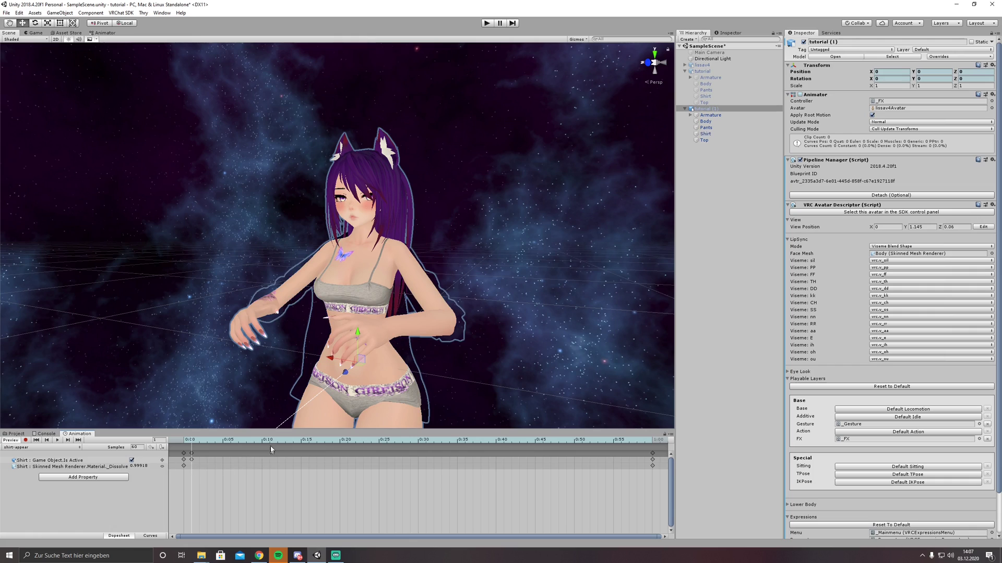
right_click_drag(284, 426, 294, 424)
Set _Dissolve to 0 at frame 10, delete the 1:00 keyframes, and scrub to preview
left_click(263, 444)
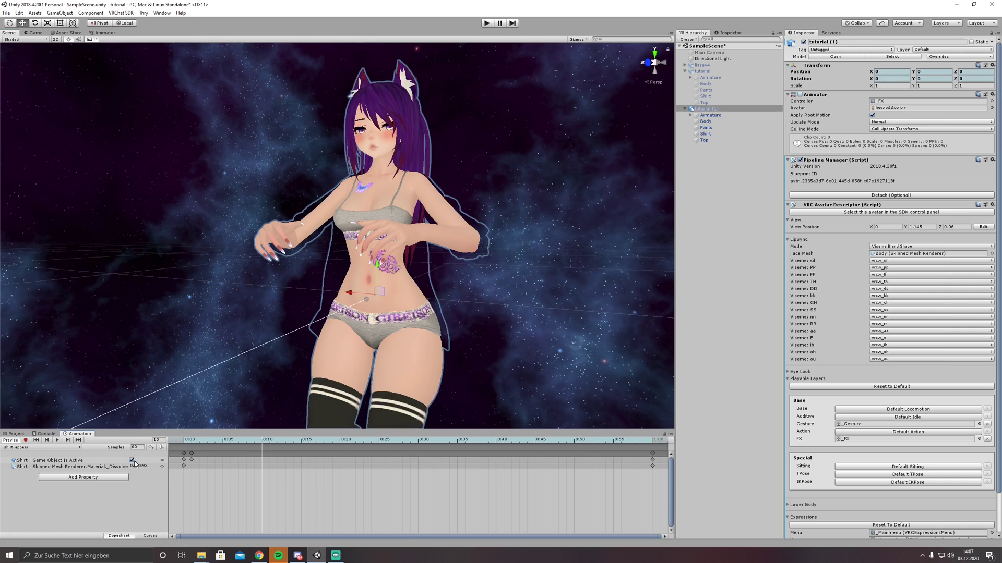
left_click(132, 461)
left_click(132, 461)
left_click(144, 466)
type("0")
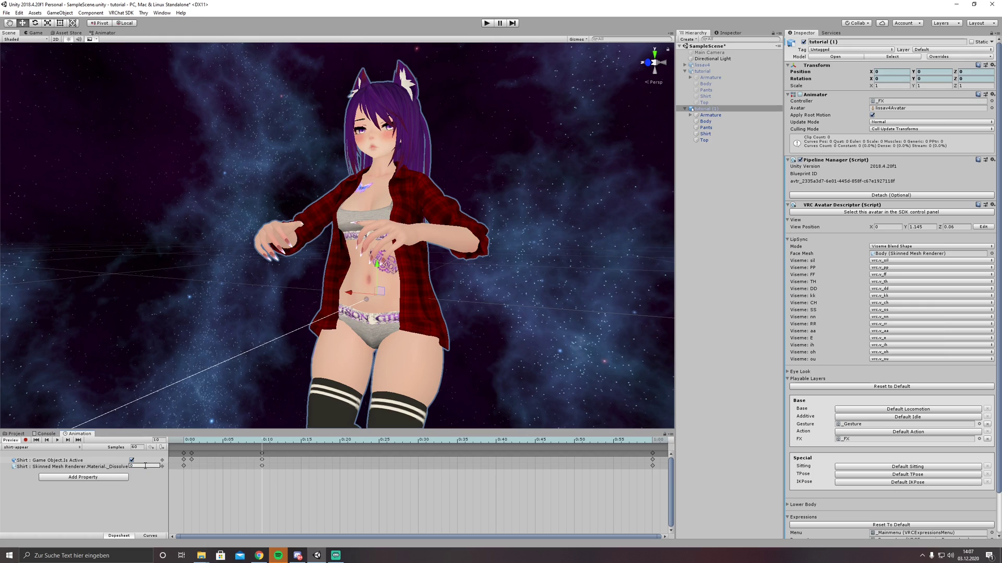
left_click(146, 506)
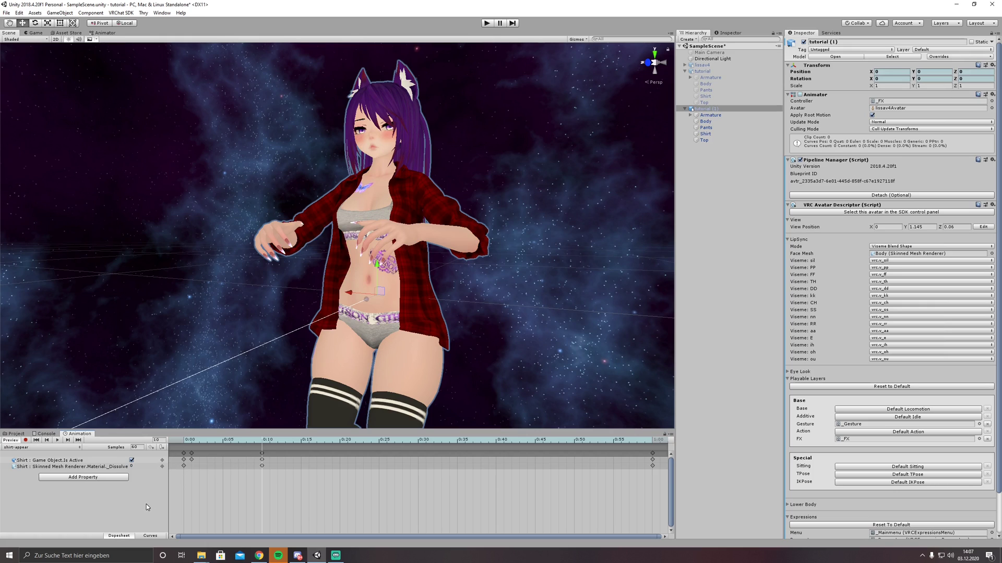
left_click(653, 457)
key("Delete")
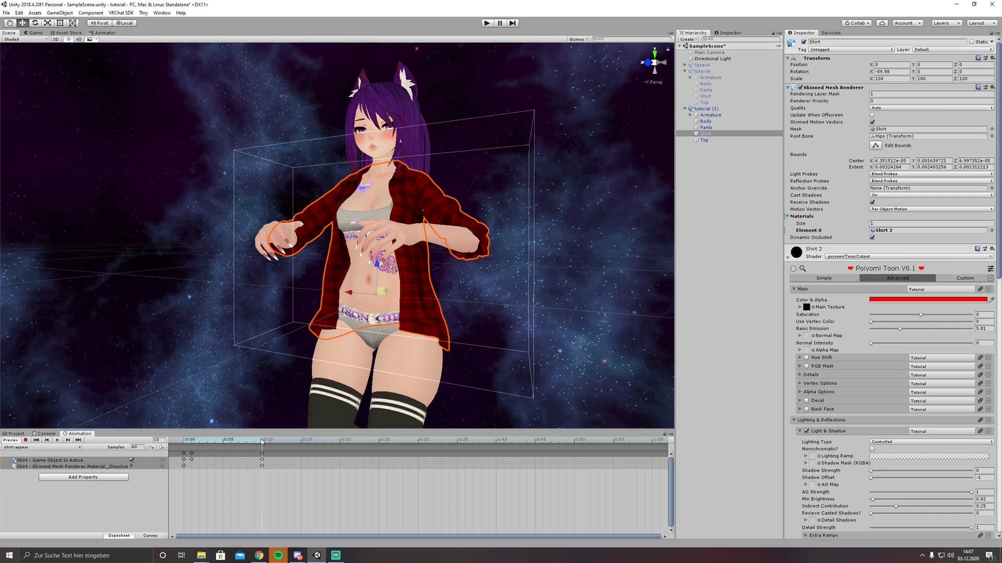
left_click_drag(262, 442, 141, 437)
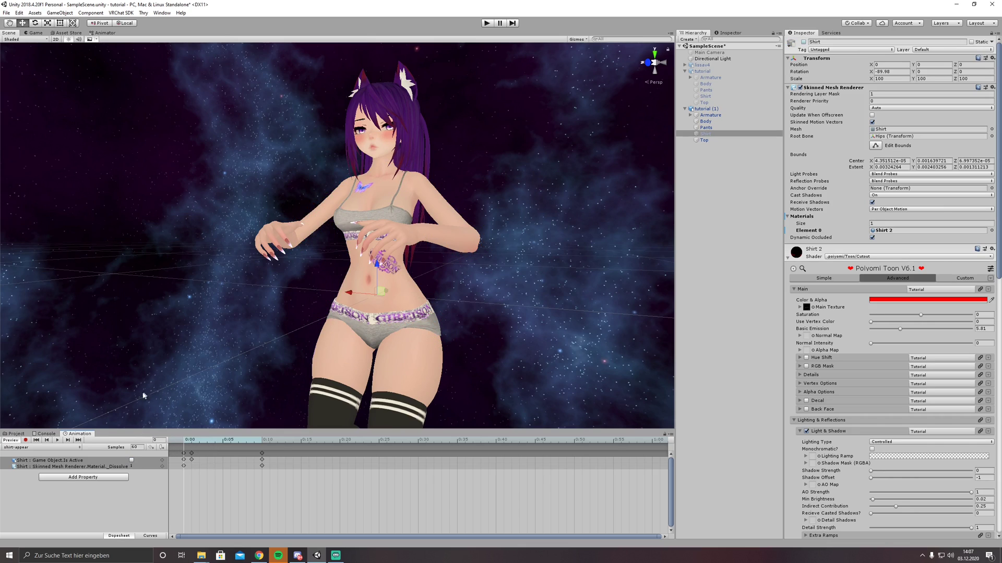
Create a new animation clip named 'shirt-on-appeared' and frame the Shirt in the scene
left_click(75, 449)
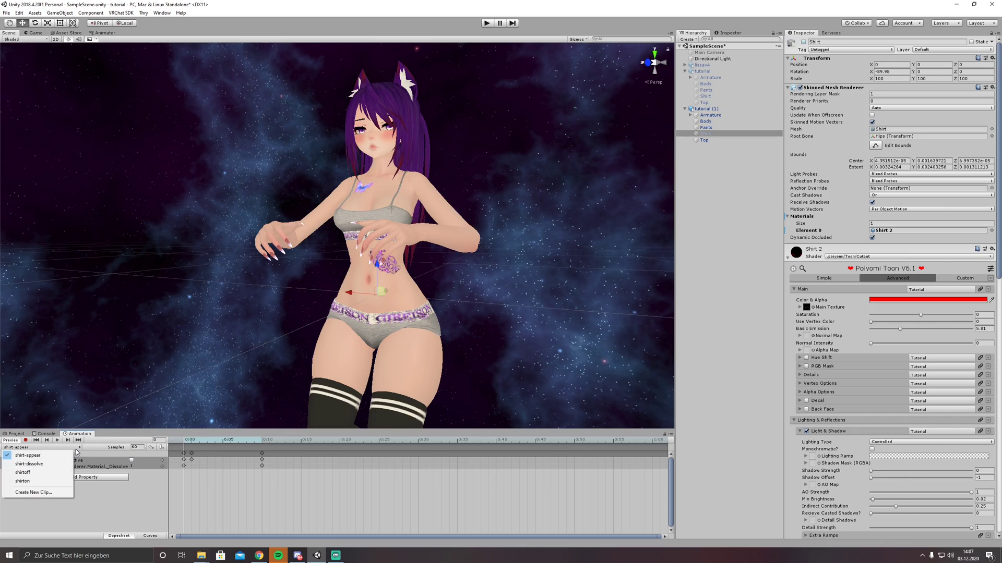
left_click(33, 493)
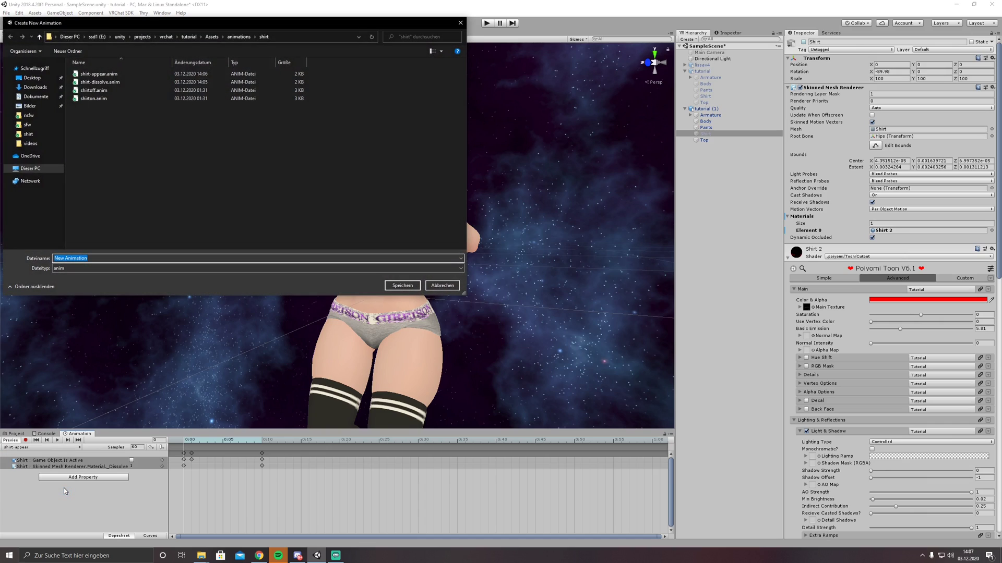
type("shi")
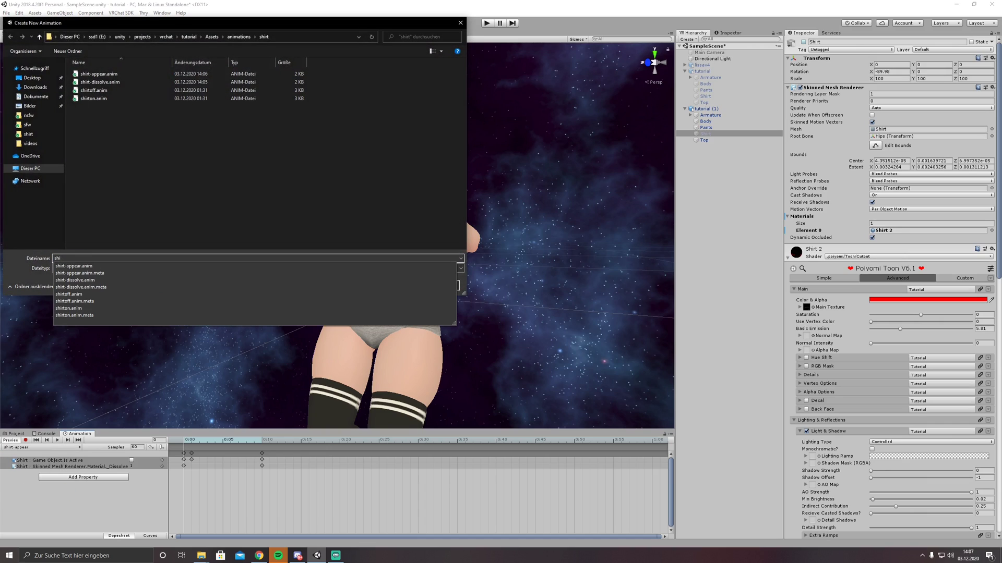
type("rt-on-a")
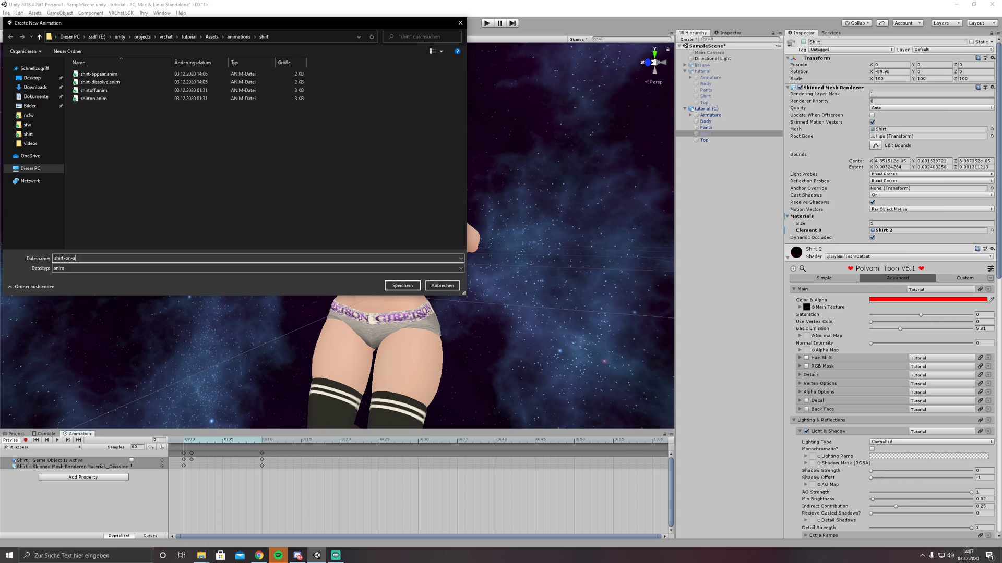
type("ppeared")
key("Return")
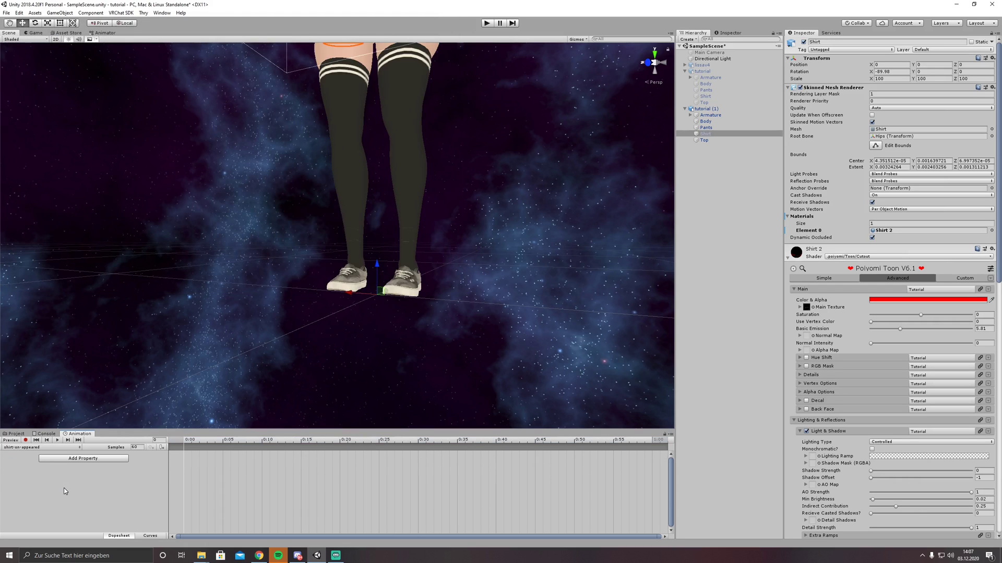
key("f")
key("w")
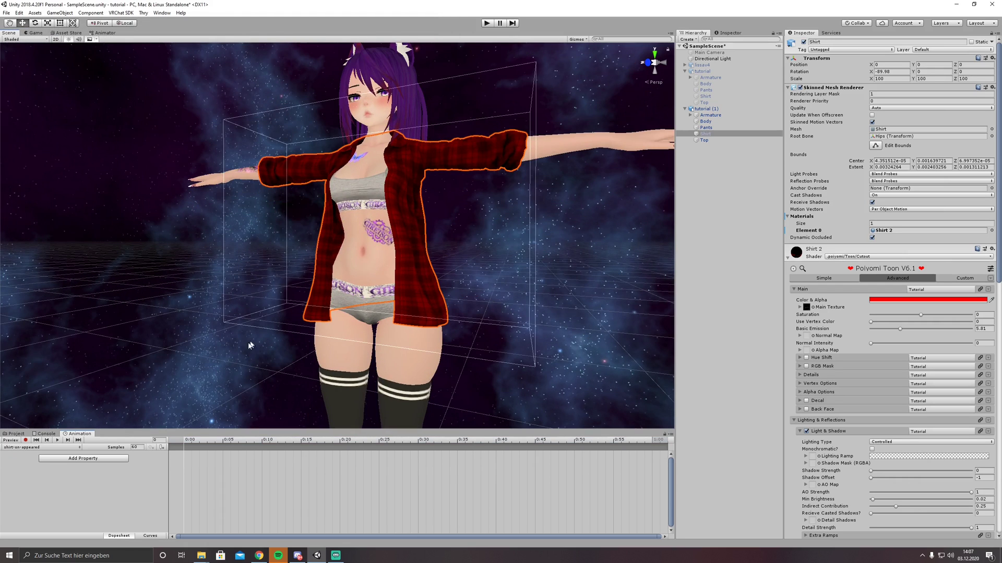
Animate the Shirt's active state, then browse the Skinned Mesh Renderer properties for _Dissolve
left_click(84, 458)
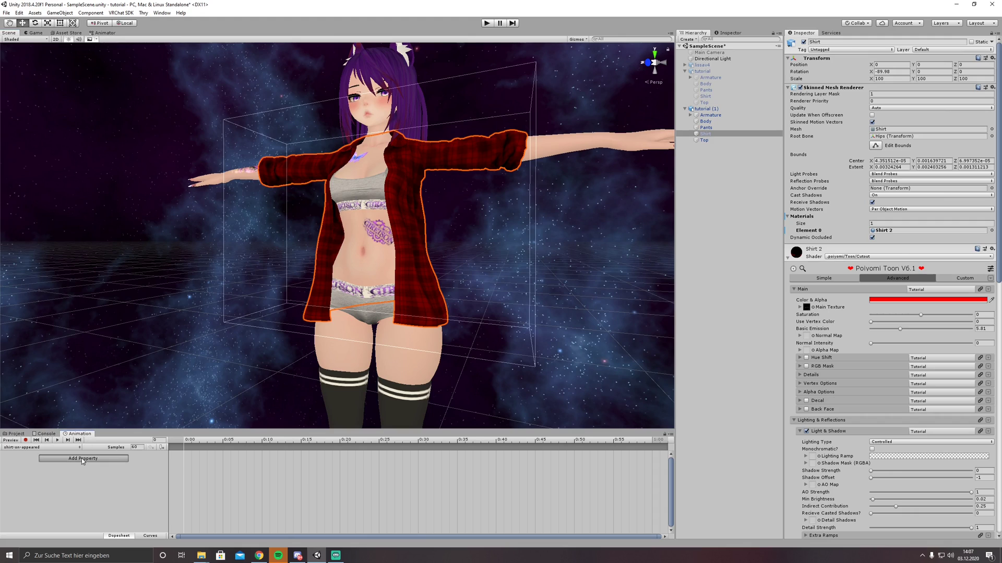
left_click(132, 497)
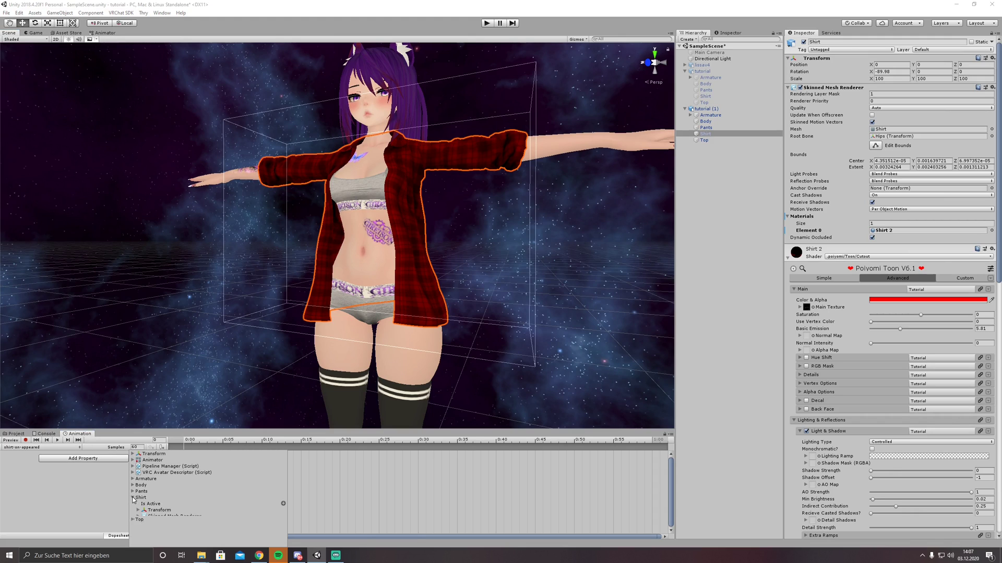
left_click(284, 505)
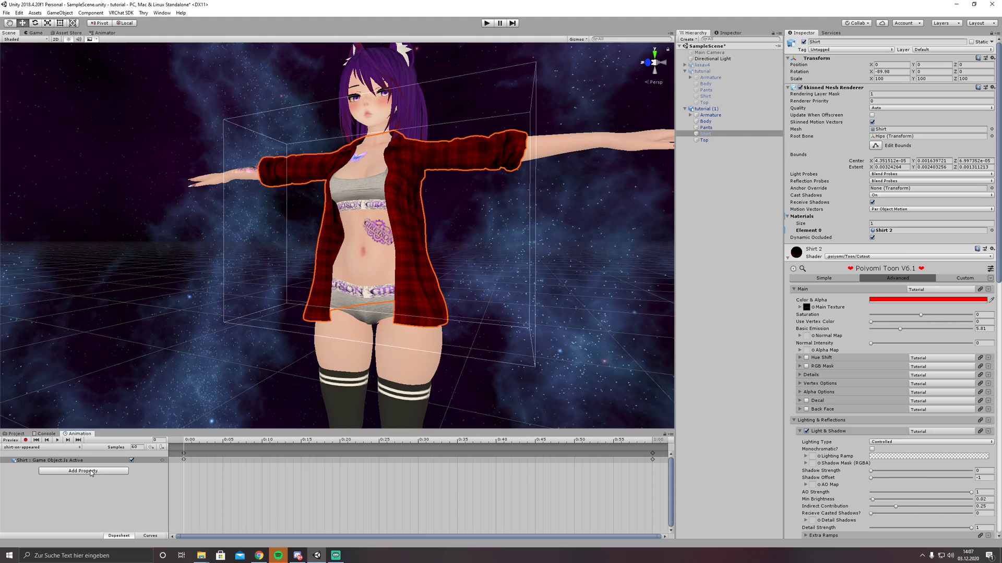
left_click(132, 499)
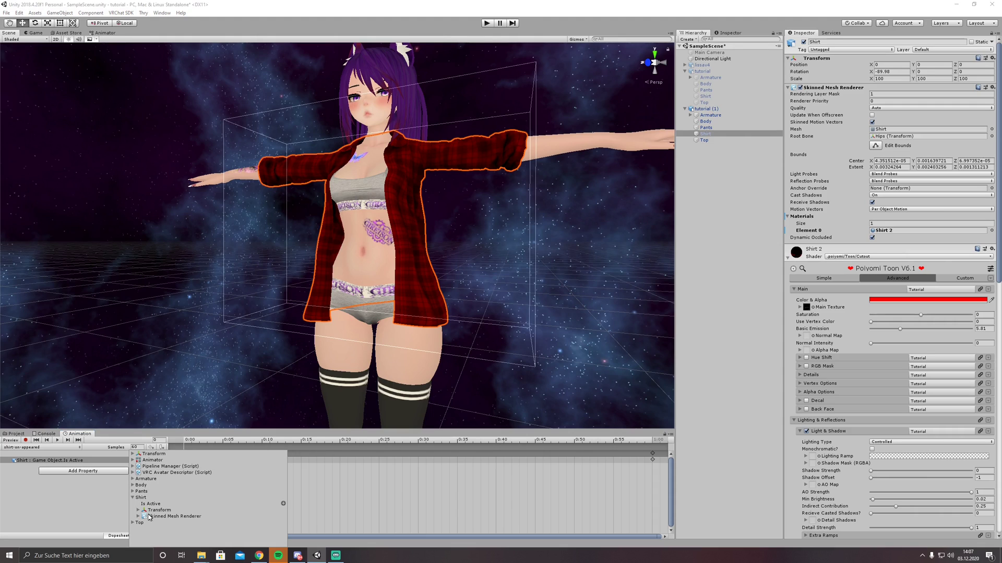
left_click(138, 517)
scroll(151, 512, "down", 10)
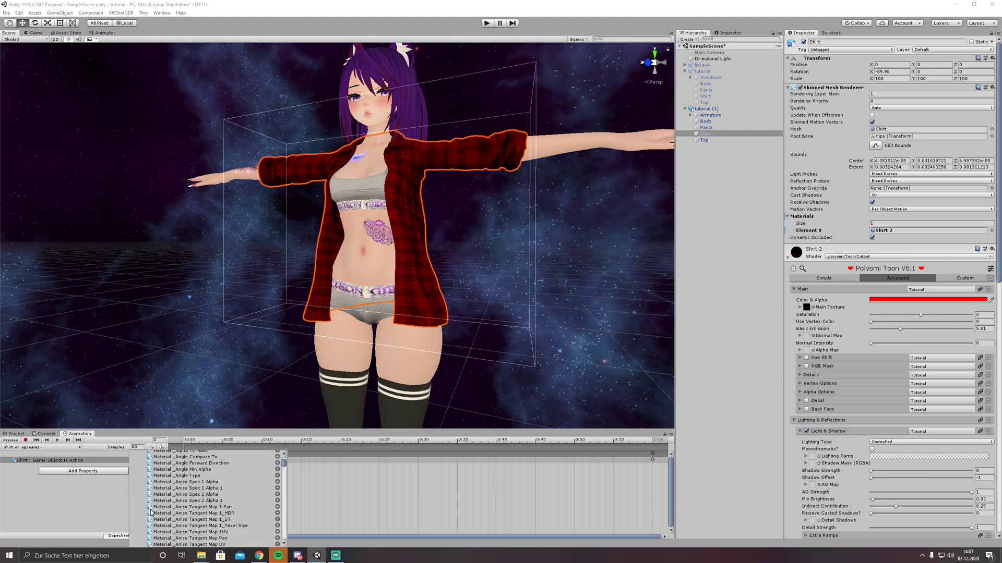
scroll(152, 513, "down", 10)
scroll(152, 510, "down", 10)
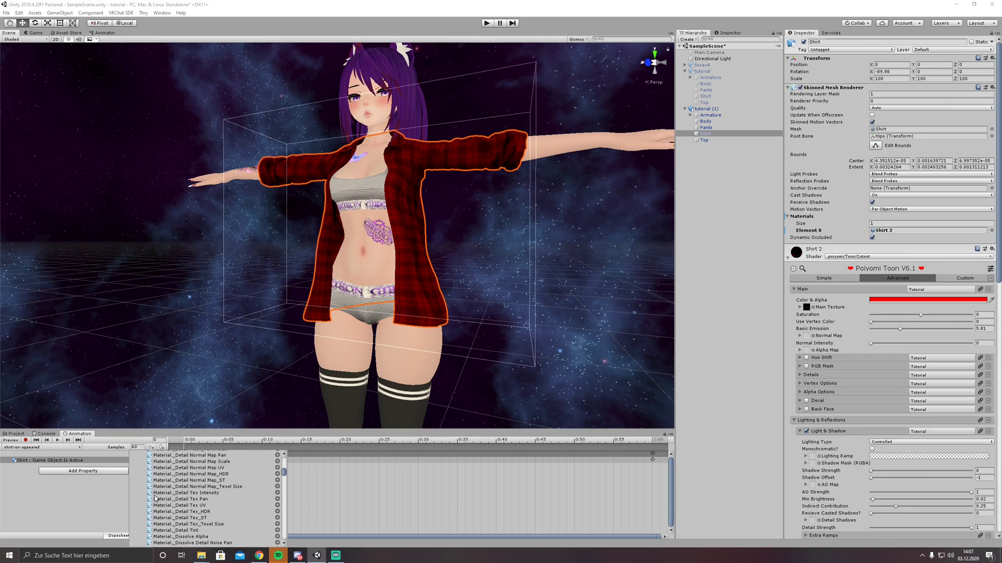
scroll(155, 499, "down", 5)
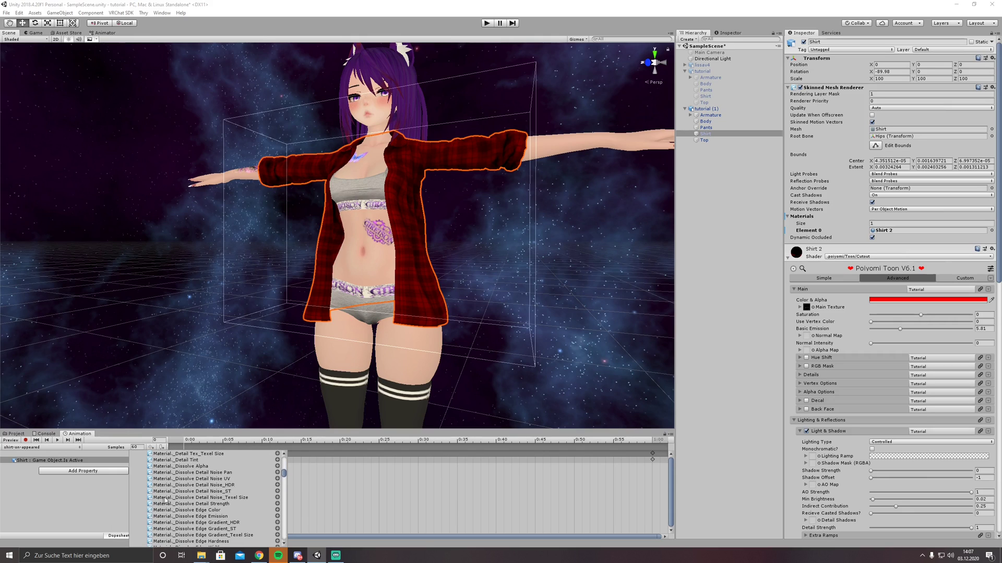
Add Material._Dissolve to the clip and remove the keyframes at 1:00
left_click(277, 467)
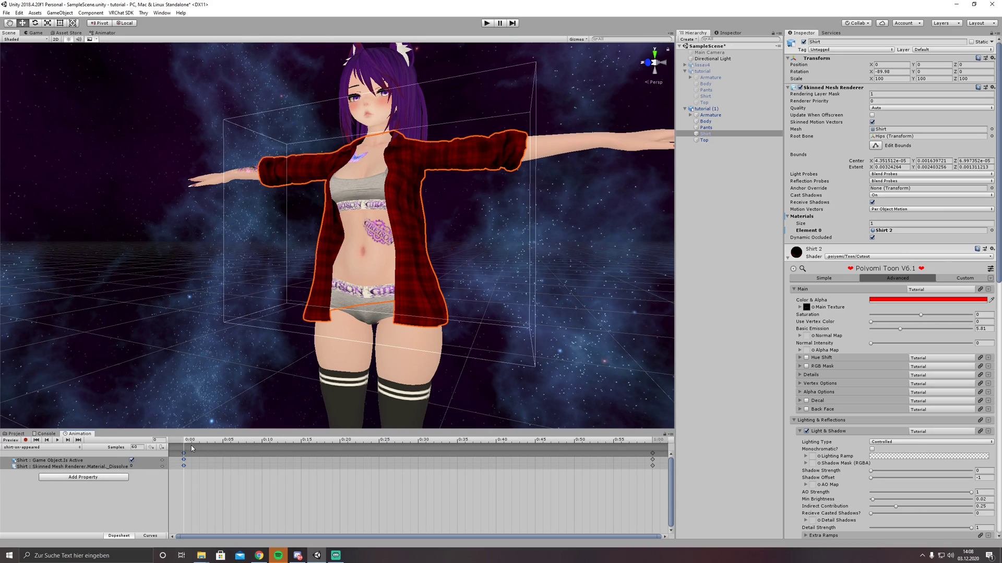
left_click(192, 448)
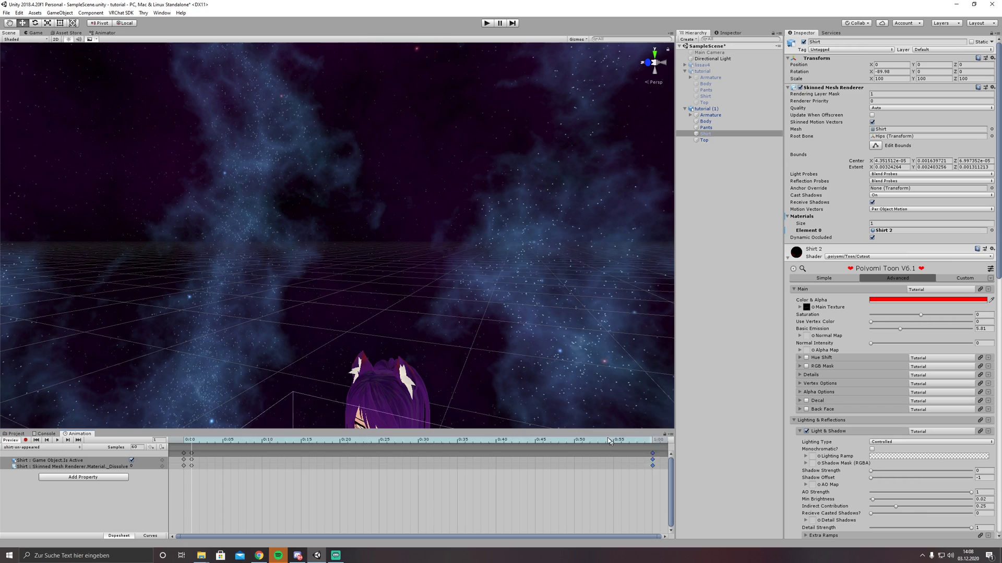
key("ctrl+z")
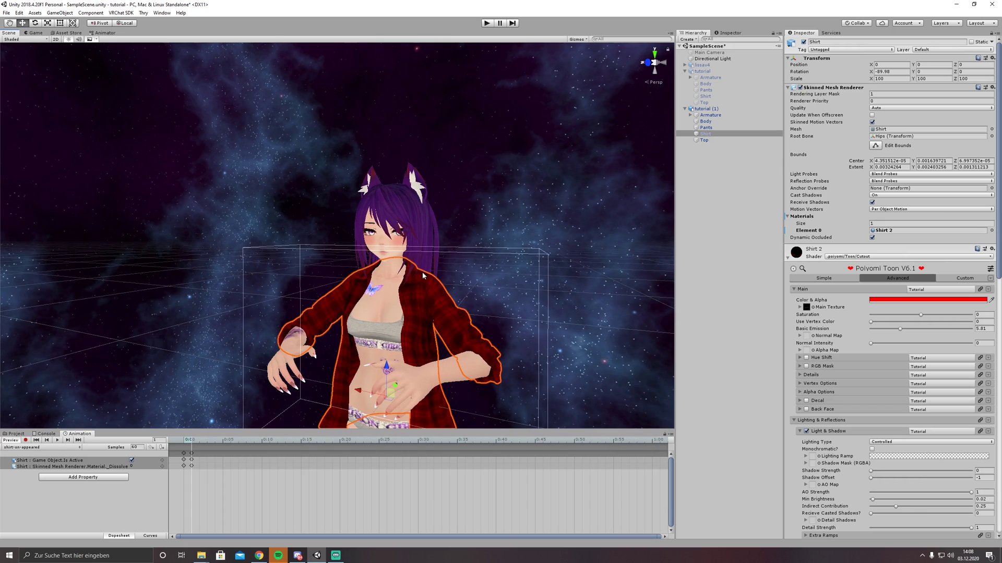
scroll(423, 275, "down", 2)
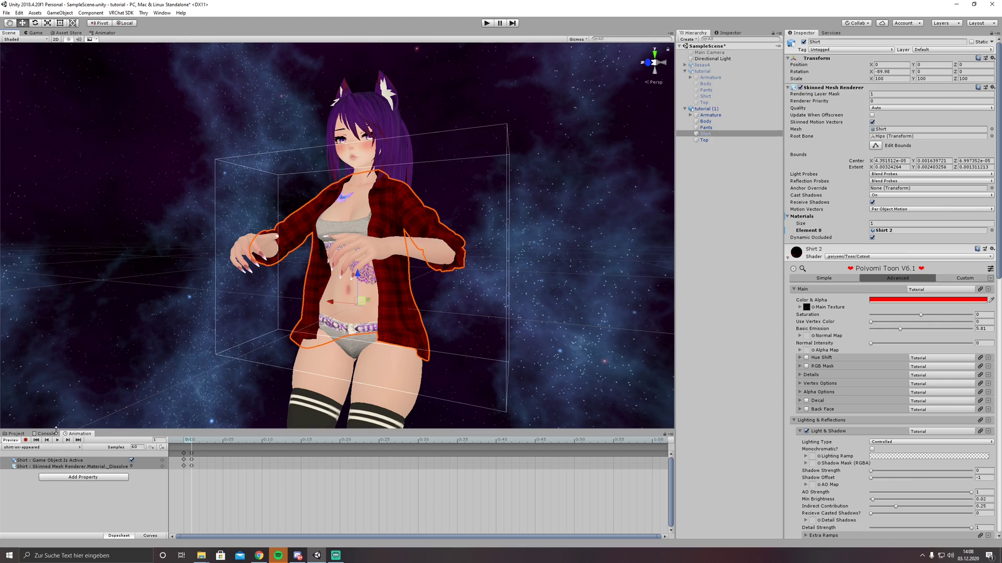
middle_click_drag(493, 230, 451, 359)
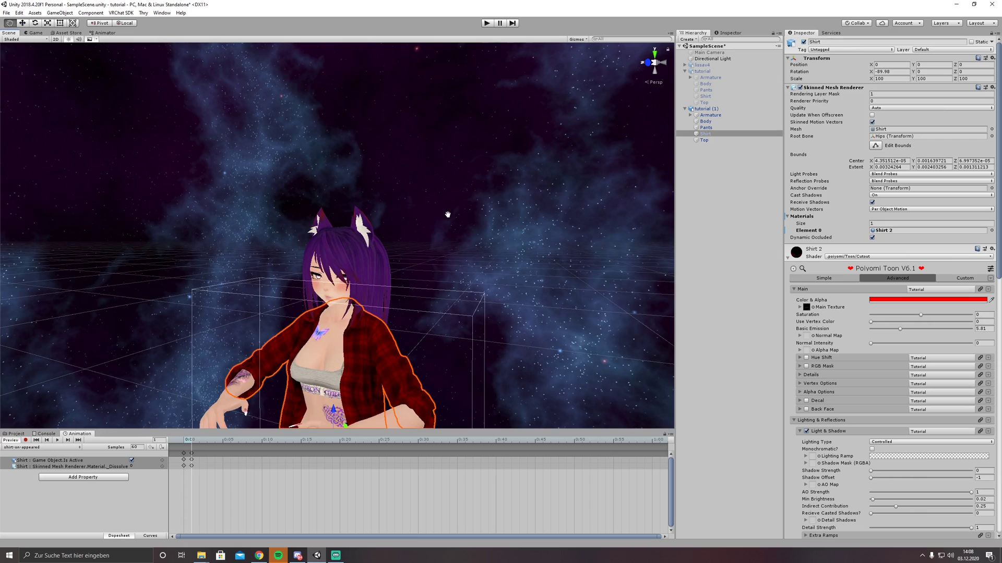
Select the tutorial (1) avatar and show the Shirt layer's state graph in the Animator
left_click(235, 385)
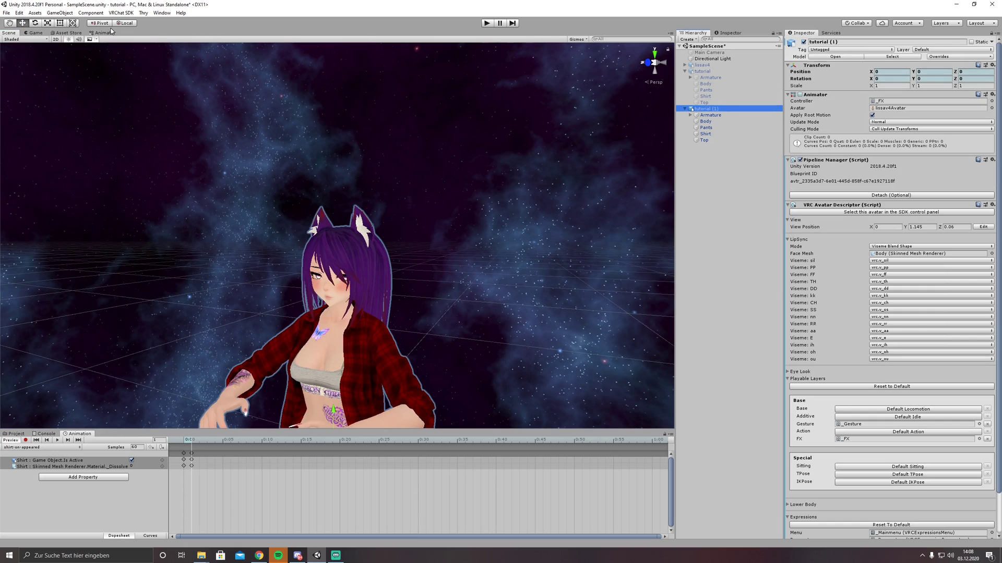
left_click(104, 32)
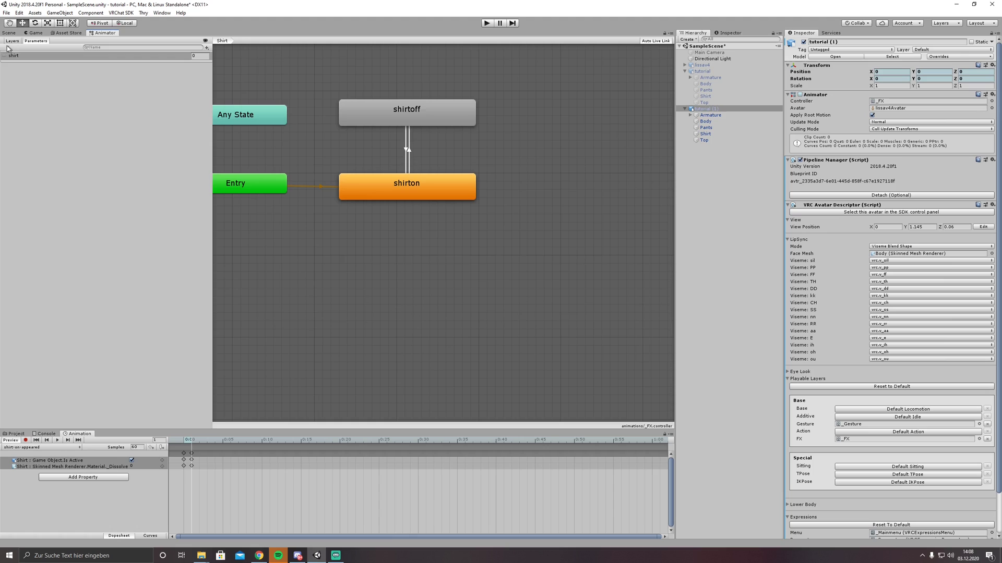
left_click(12, 41)
middle_click_drag(307, 222, 379, 318)
scroll(378, 319, "down", 2)
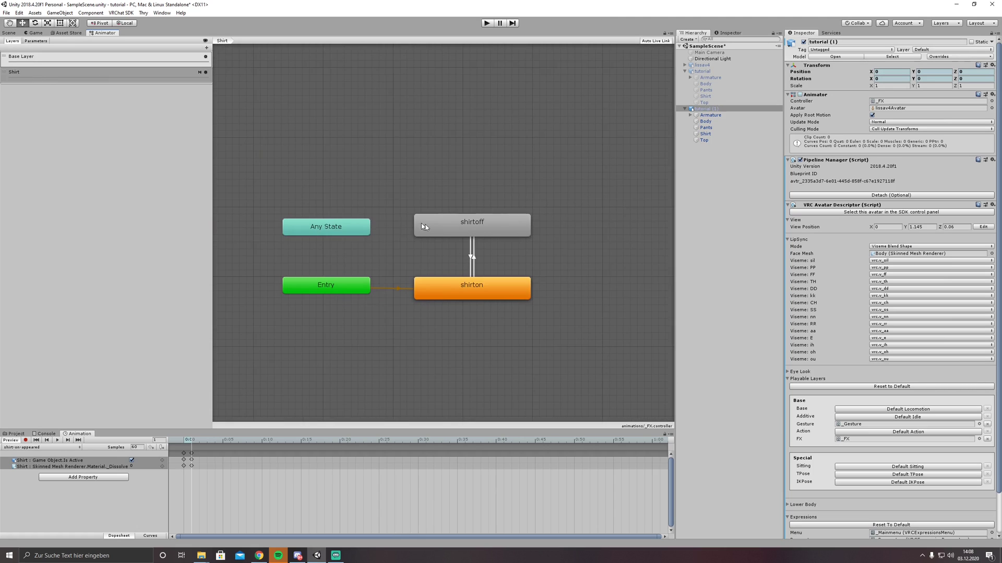
Uncheck Loop Time on the shirt-appear, shirt-dissolve and shirt-on-appeared clips
left_click(22, 434)
left_click(235, 469)
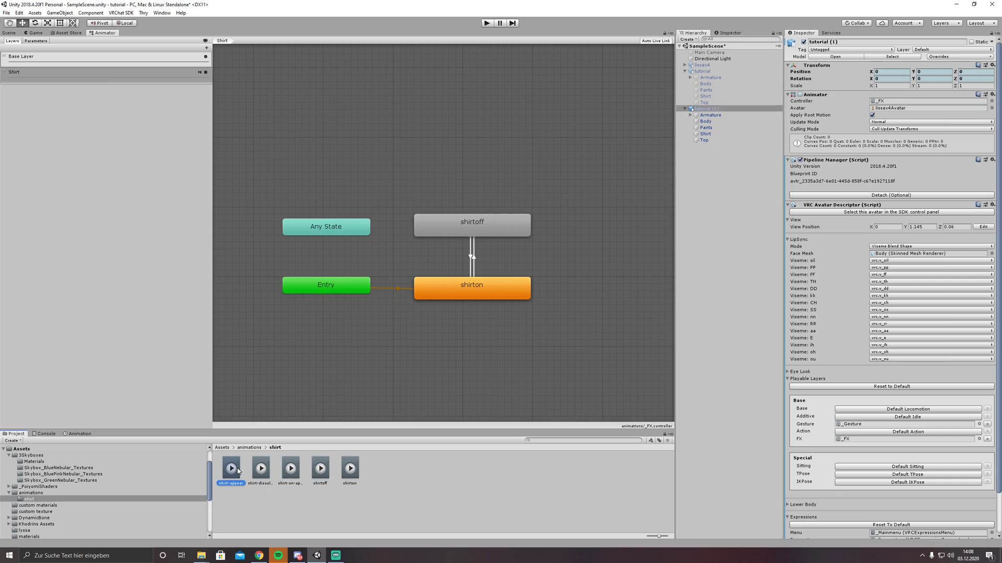
left_click(875, 66)
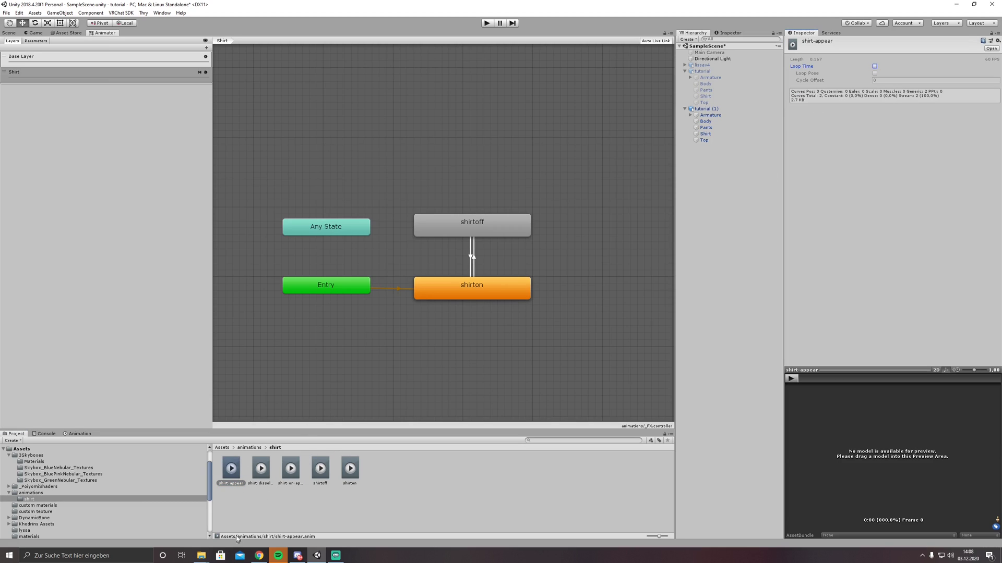
left_click(261, 470)
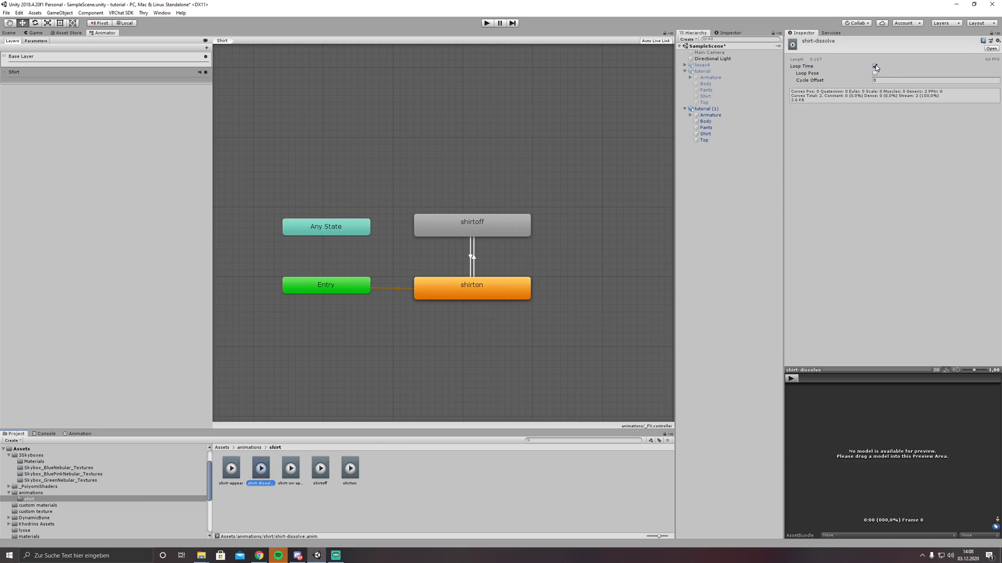
left_click(875, 67)
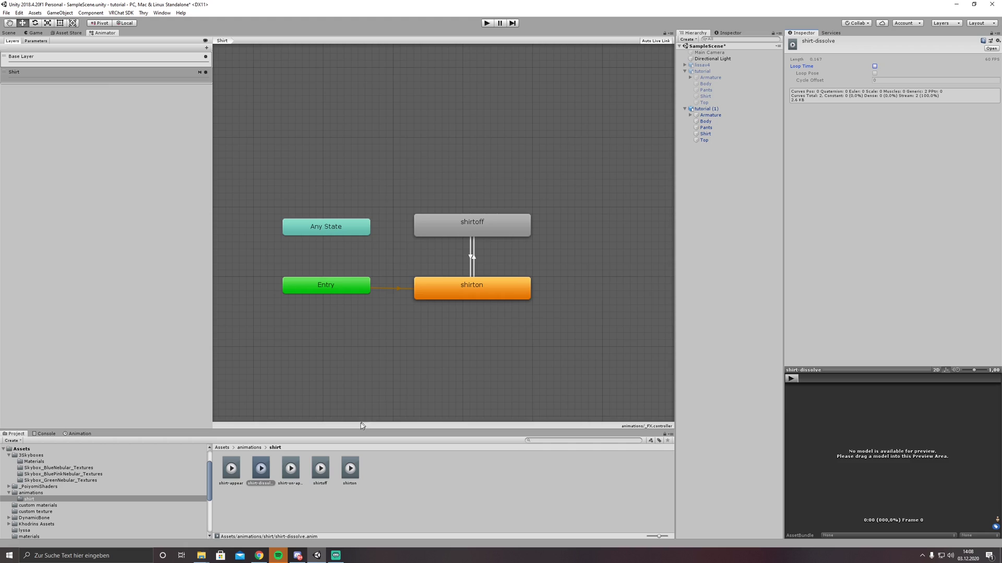
left_click(290, 470)
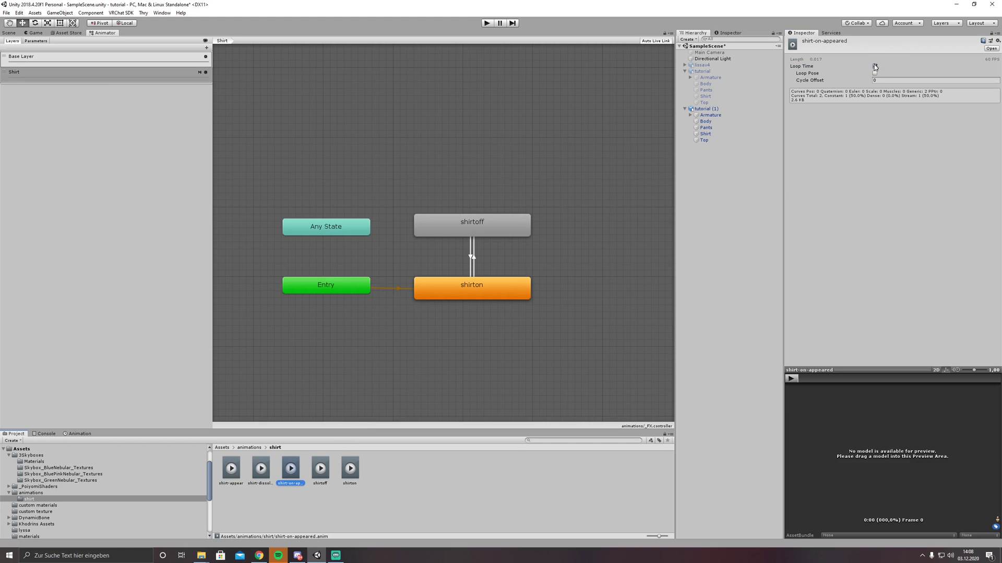
left_click(874, 67)
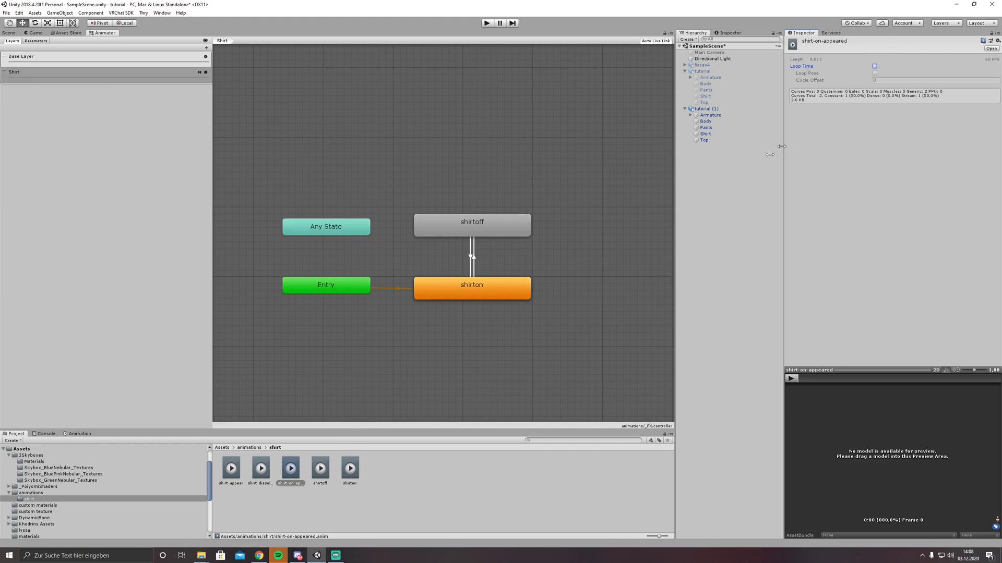
Rearrange the graph and delete the shirton state with its transitions
middle_click_drag(557, 318, 521, 304)
left_click(432, 277)
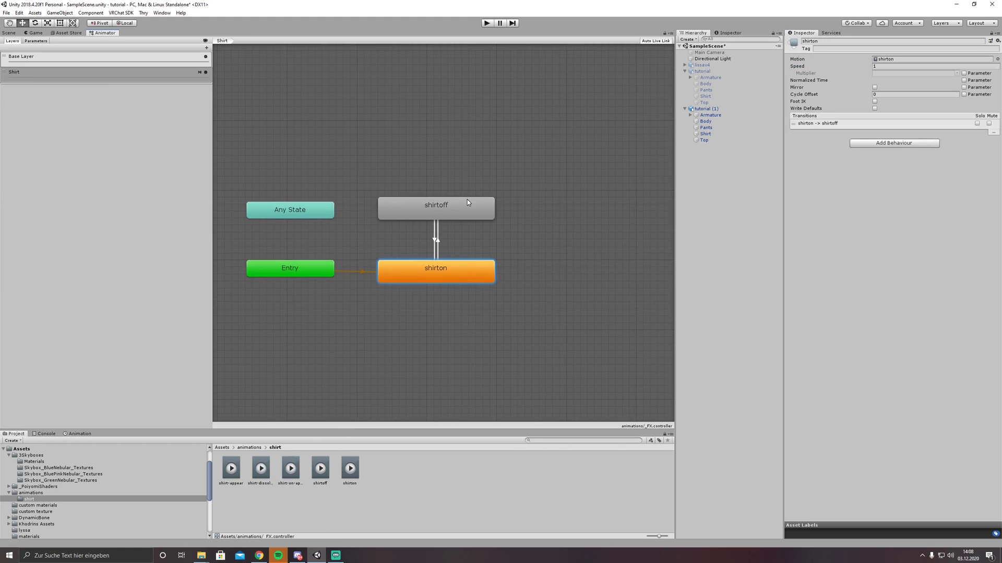
left_click_drag(468, 203, 509, 167)
left_click(447, 285)
left_click_drag(440, 273, 467, 267)
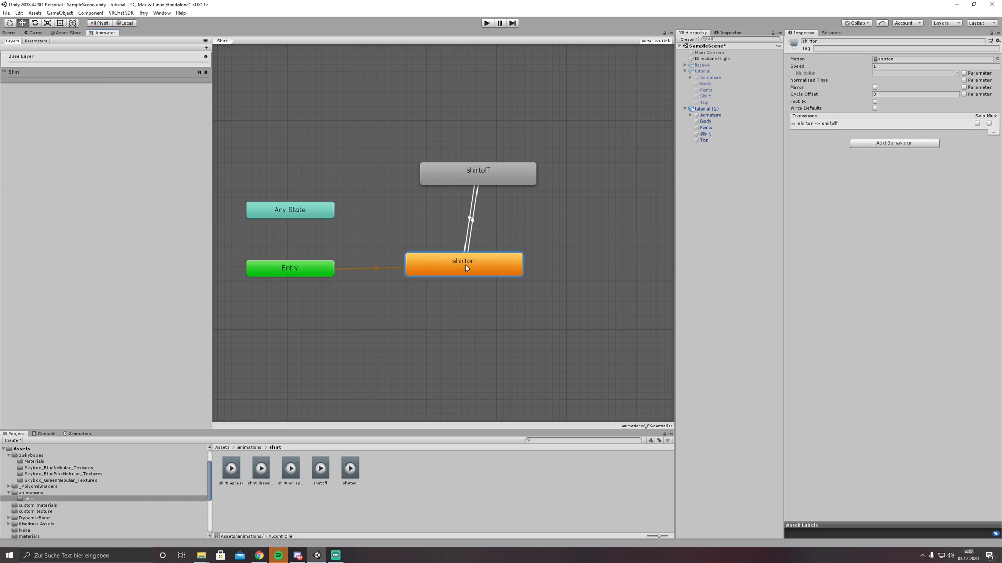
key("Delete")
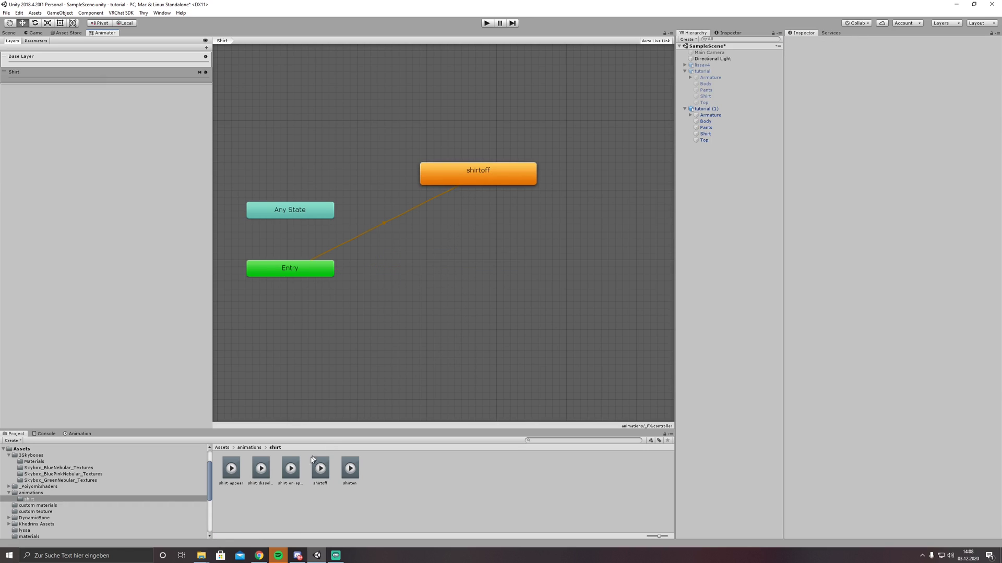
Add shirt-on-appeared as the default state with Write Defaults off, plus a shirt-dissolve state
left_click_drag(458, 259, 472, 300)
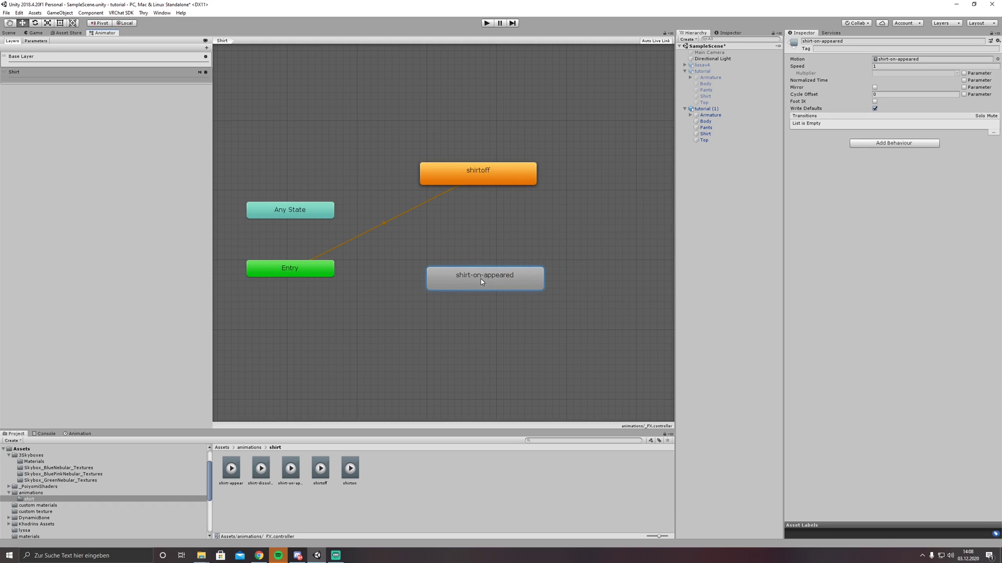
right_click(484, 285)
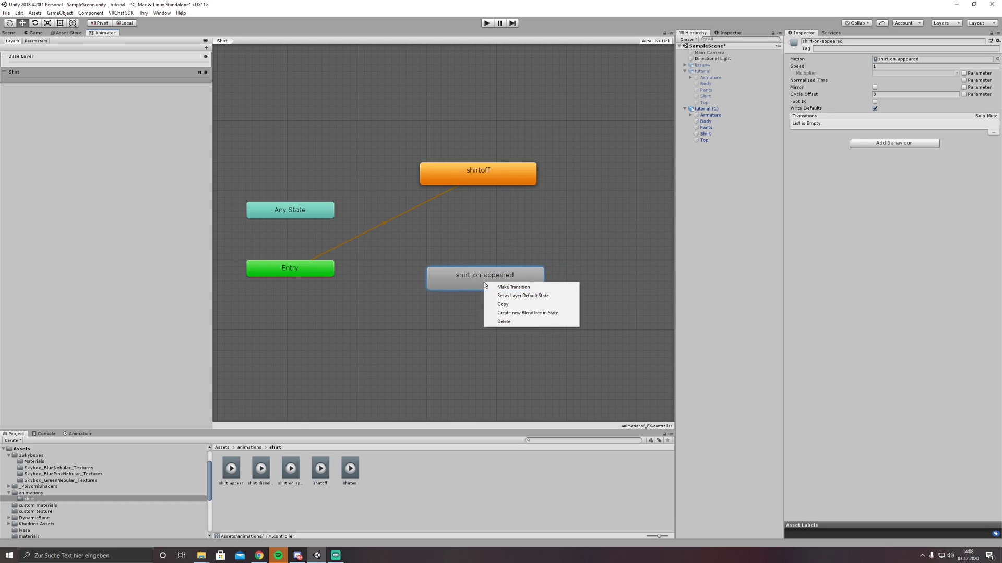
left_click(519, 296)
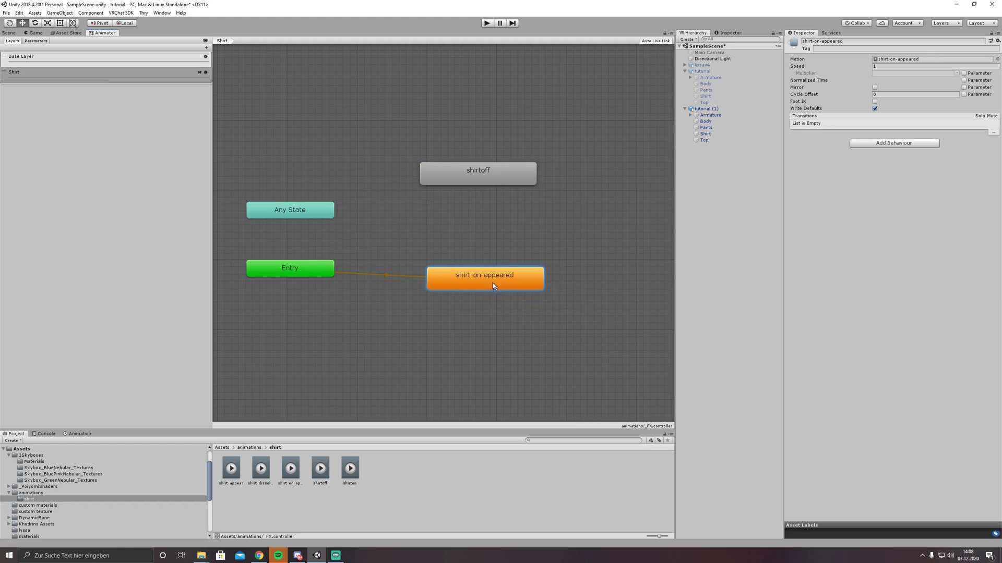
left_click_drag(494, 286, 475, 283)
left_click(874, 108)
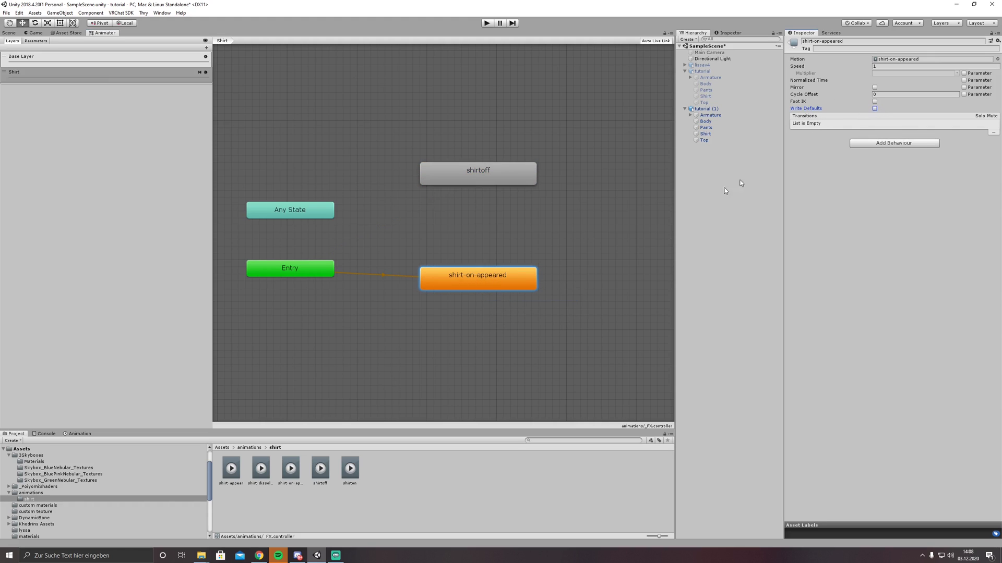
middle_click_drag(567, 246, 510, 253)
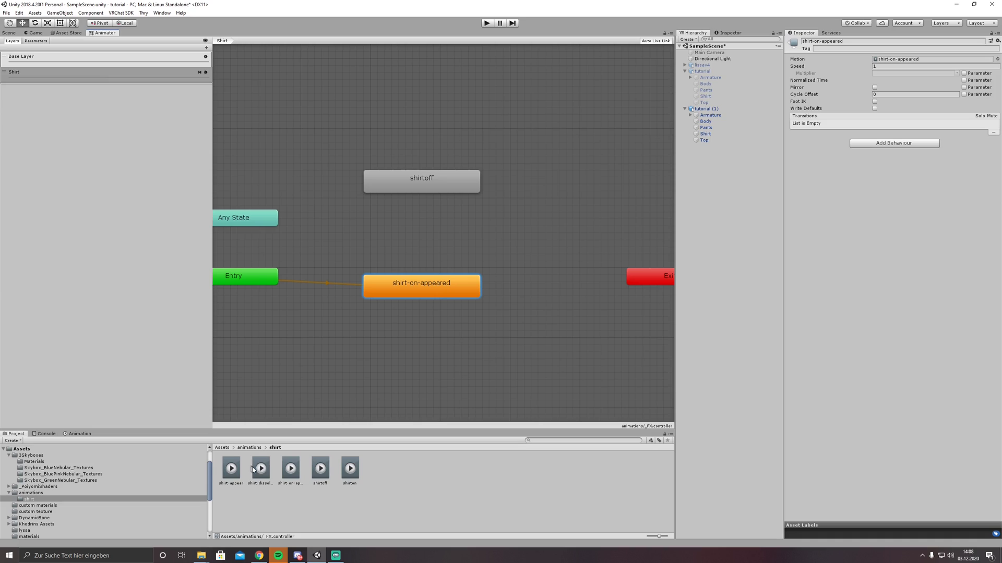
left_click_drag(262, 469, 516, 239)
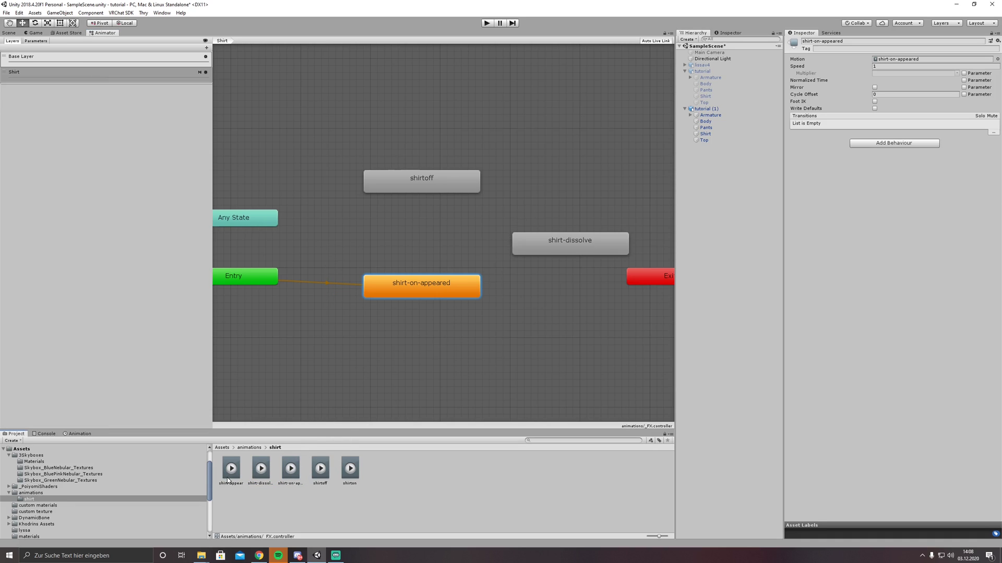
Add a shirt-appear state on the left, with shirtoff placed at the top
left_click_drag(228, 480, 397, 236)
left_click_drag(423, 176, 451, 162)
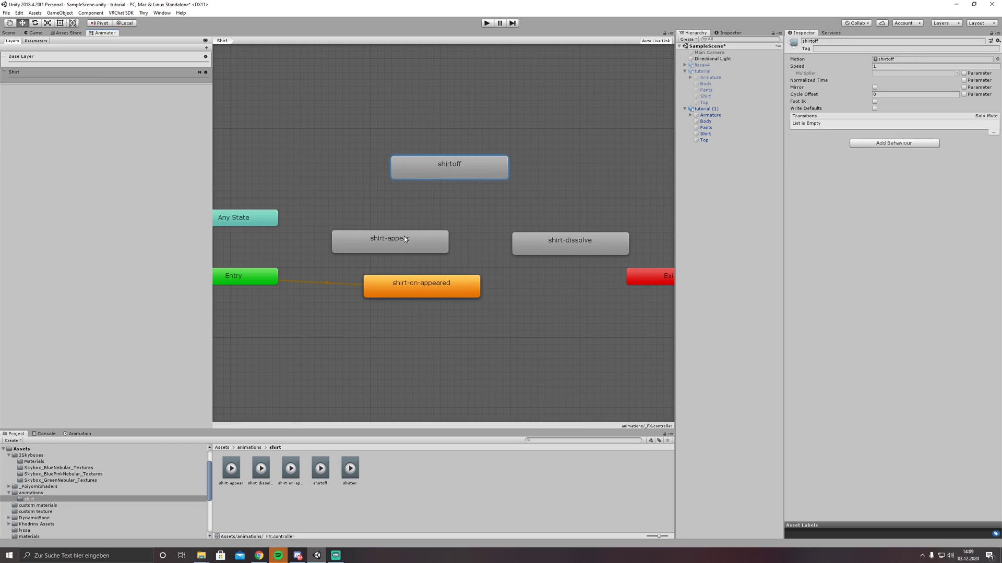
left_click_drag(404, 236, 380, 224)
Link transitions shirt-on-appeared → shirt-dissolve → shirtoff → shirt-appear → shirt-on-appeared
right_click(451, 290)
left_click(494, 294)
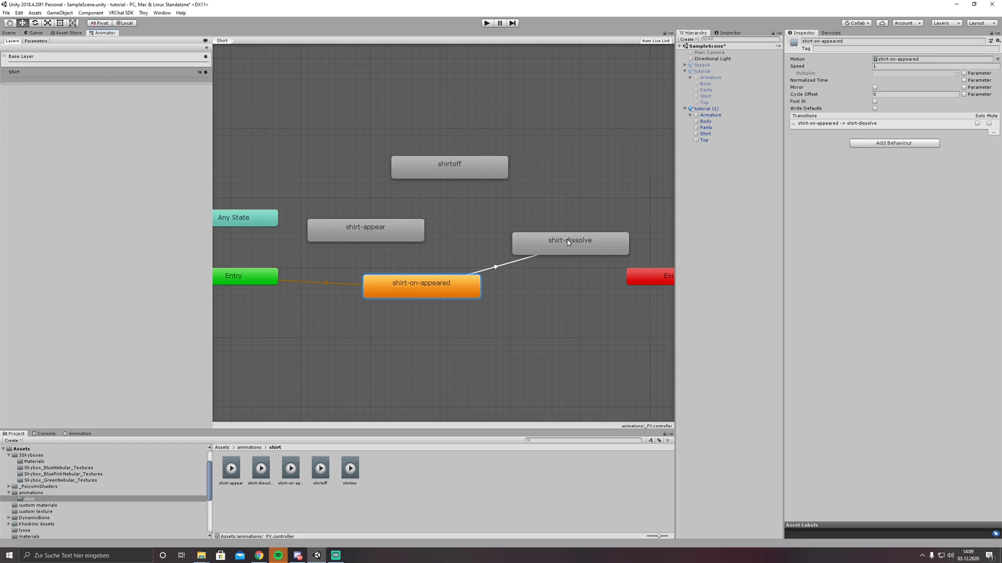
left_click(568, 240)
right_click(571, 242)
left_click(585, 249)
left_click(469, 176)
right_click(470, 176)
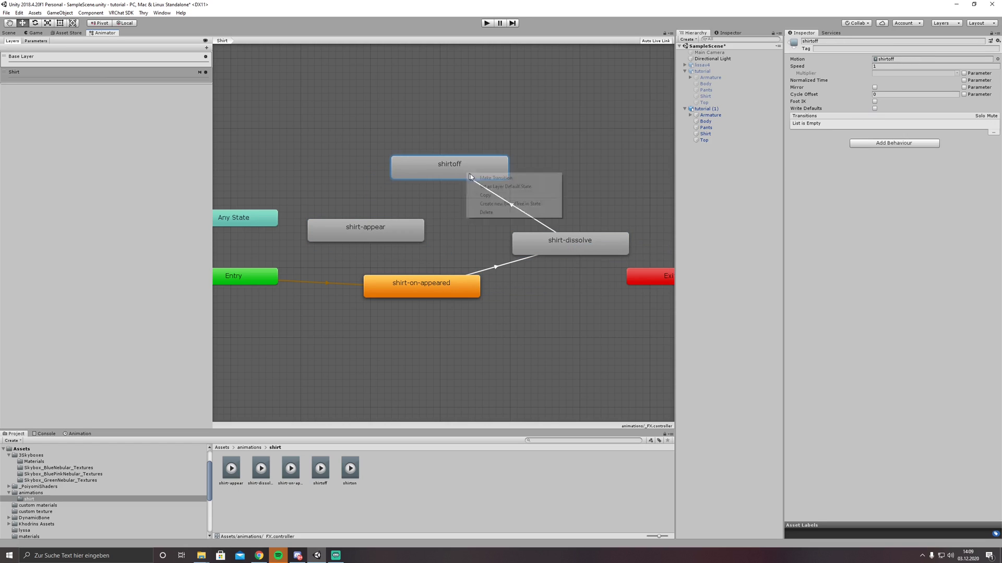
left_click(496, 178)
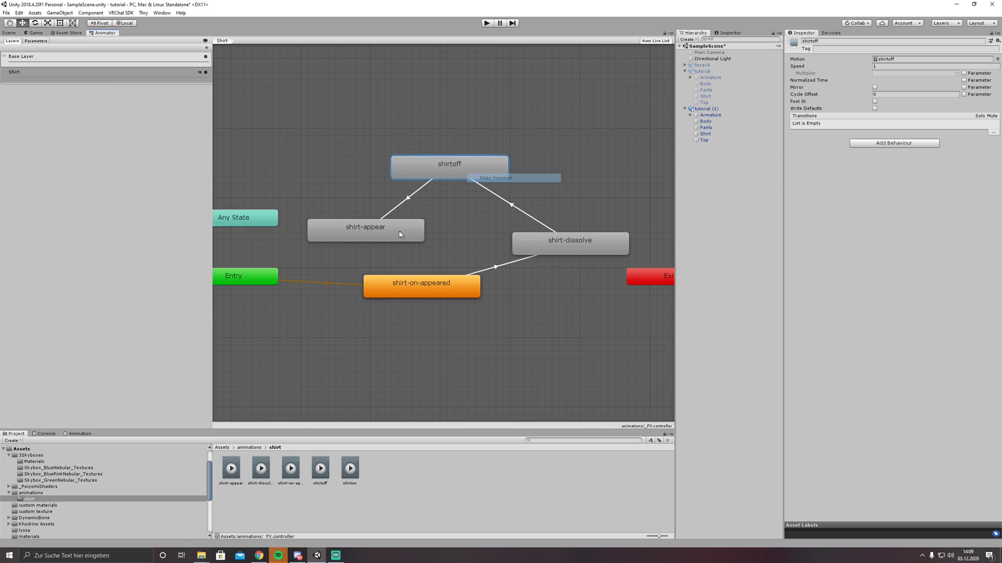
left_click(385, 232)
right_click(385, 233)
left_click(396, 234)
left_click(433, 288)
Nudge shirt-on-appeared, shirt-appear and shirtoff into a tidy diamond
left_click_drag(435, 297, 471, 309)
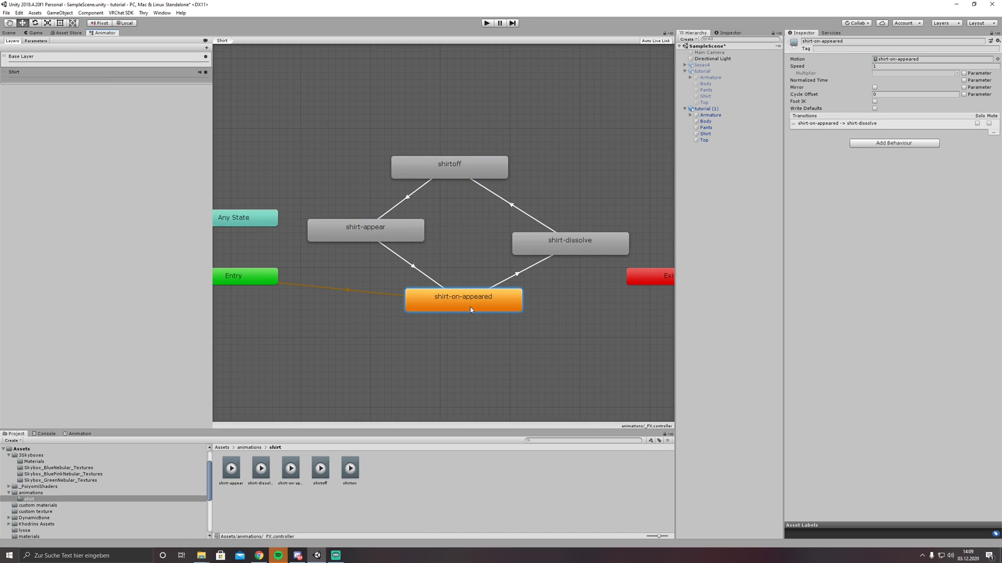
left_click_drag(397, 236, 396, 250)
left_click_drag(464, 168, 486, 168)
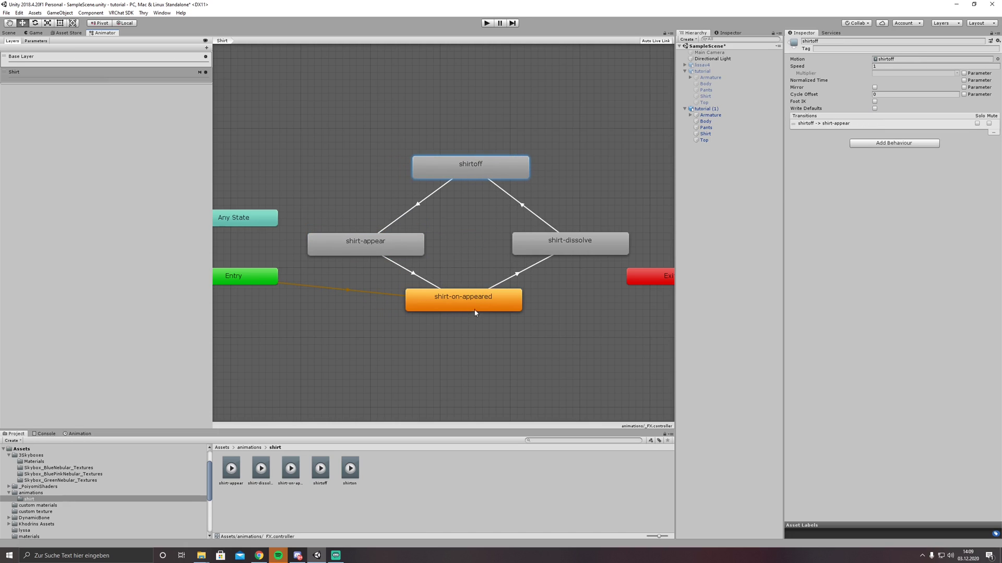
Give the shirt-on-appeared → shirt-dissolve transition no exit time and a shirt Equals condition
left_click(518, 275)
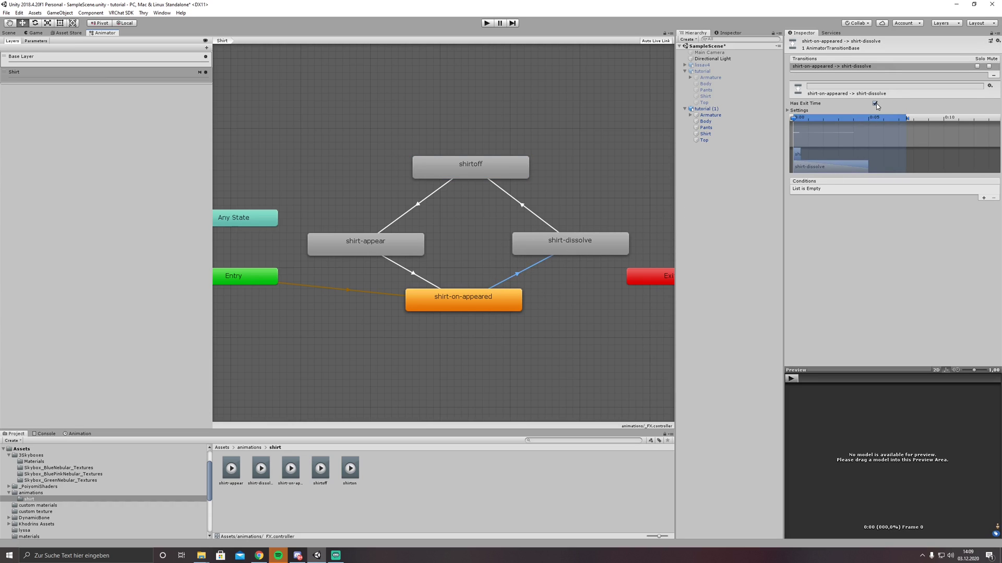
left_click(875, 104)
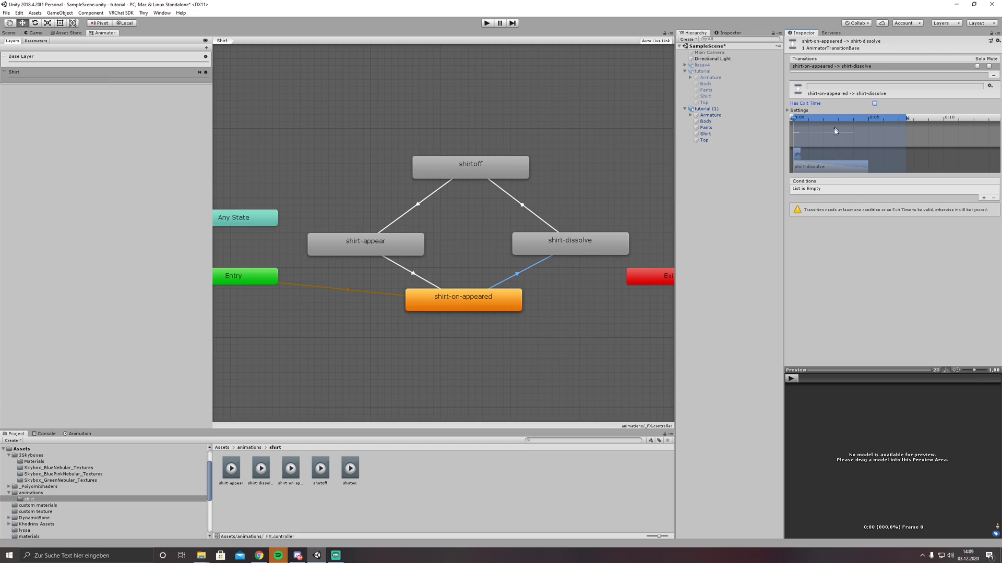
left_click(984, 199)
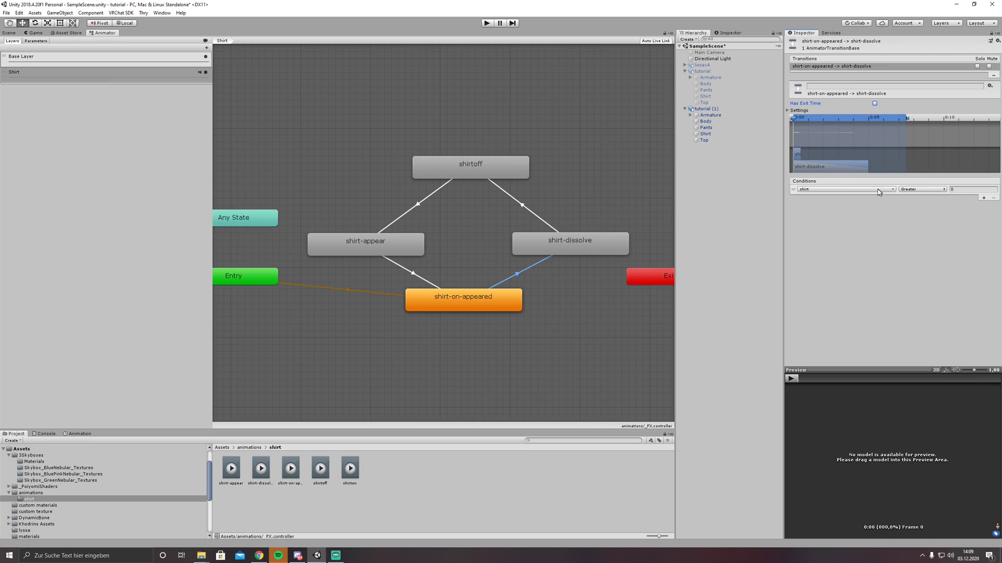
left_click(919, 189)
left_click(924, 218)
left_click(957, 189)
Give the shirtoff → shirt-appear transition no exit time and a shirt Equals condition
left_click(425, 203)
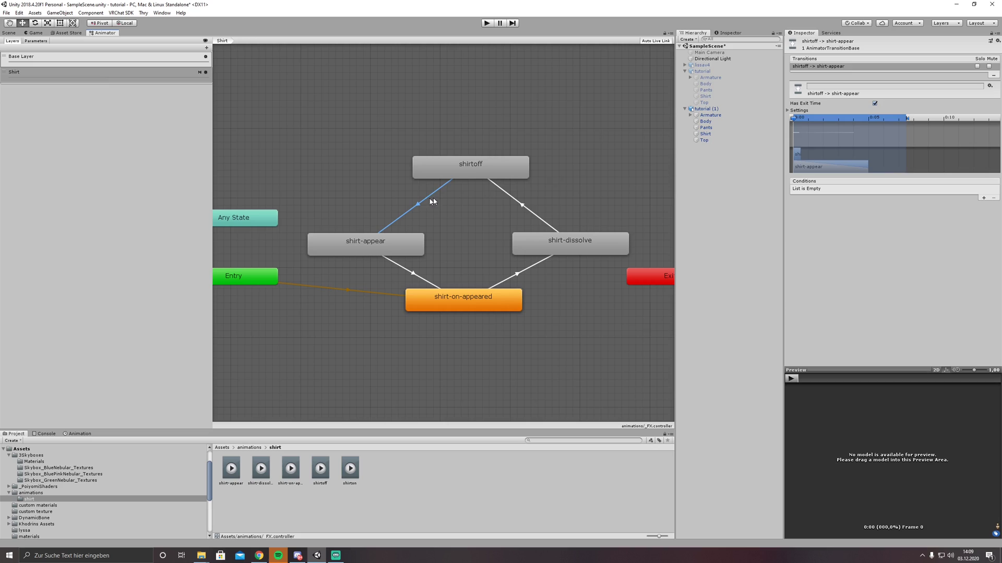
left_click(875, 104)
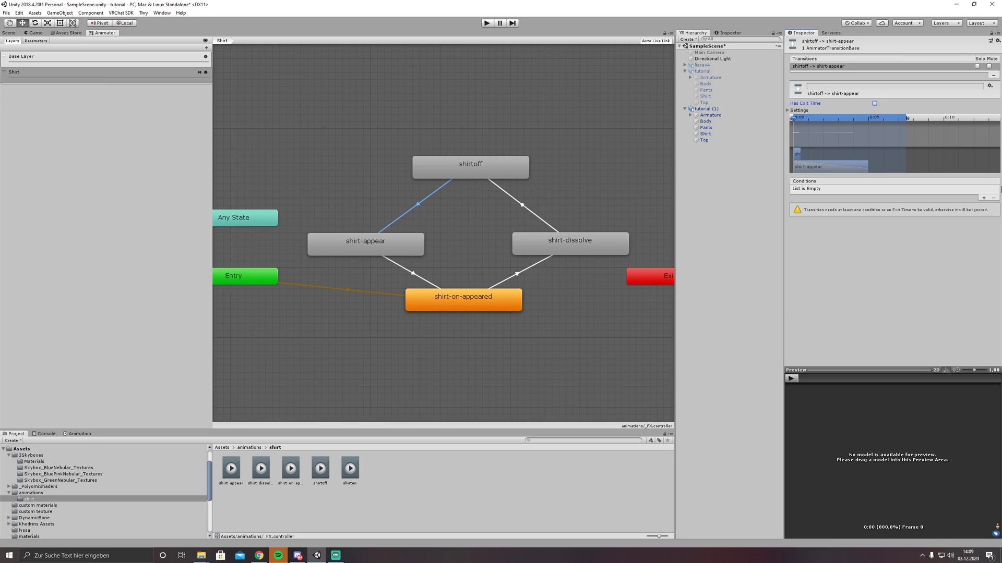
left_click(983, 197)
left_click(834, 188)
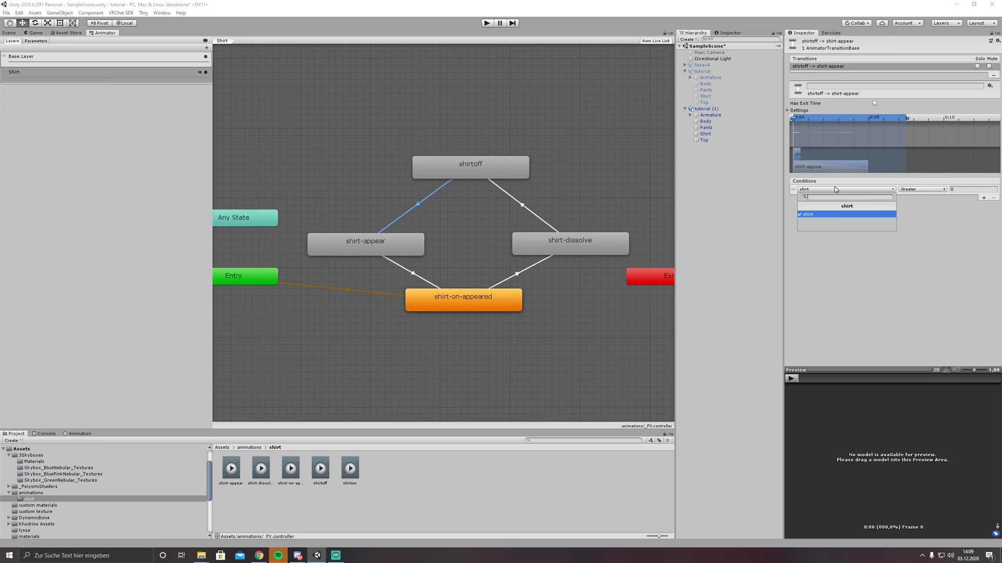
left_click(919, 189)
left_click(920, 216)
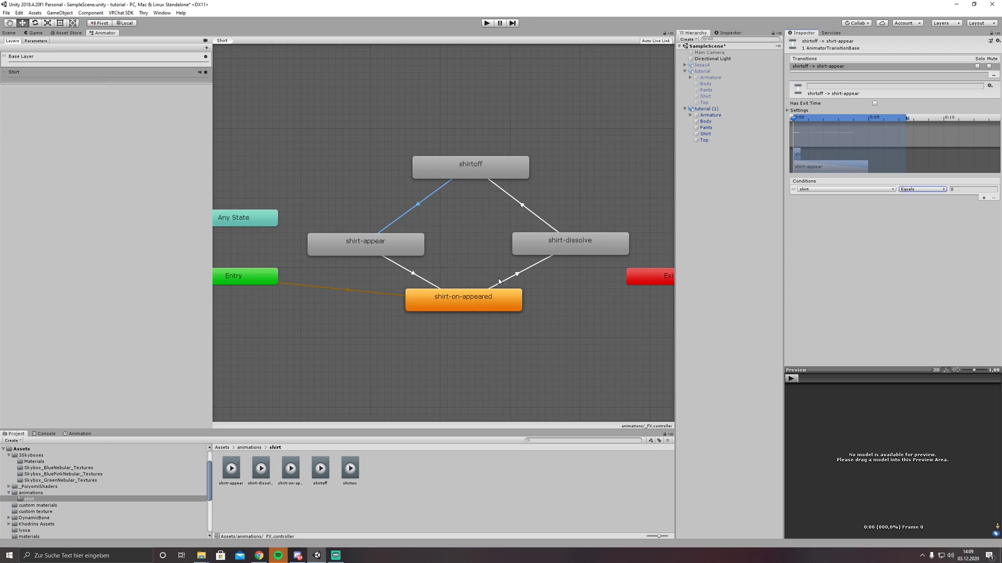
left_click(557, 240)
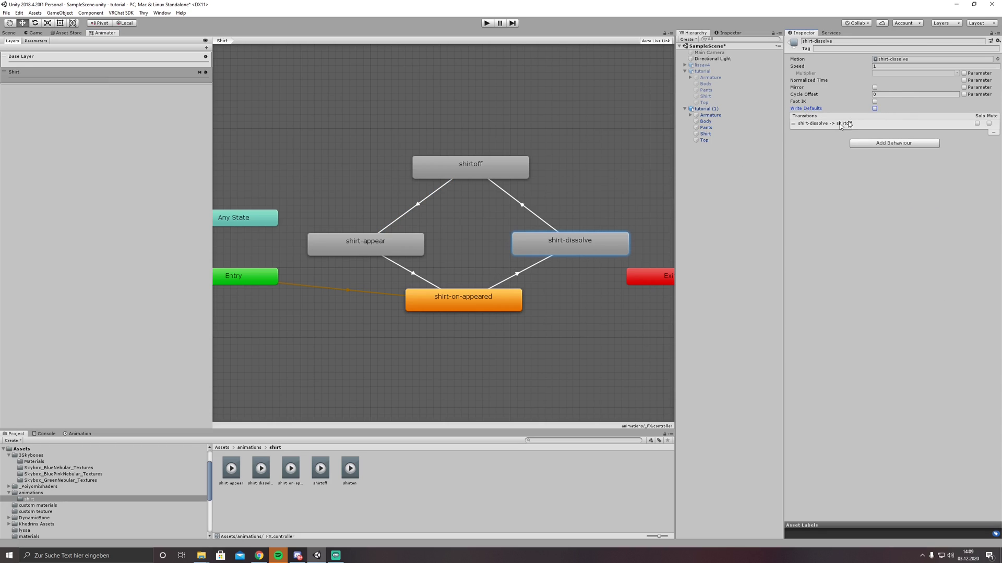
Set the speed of the shirt-dissolve and shirt-appear states to 0.05
left_click(382, 239)
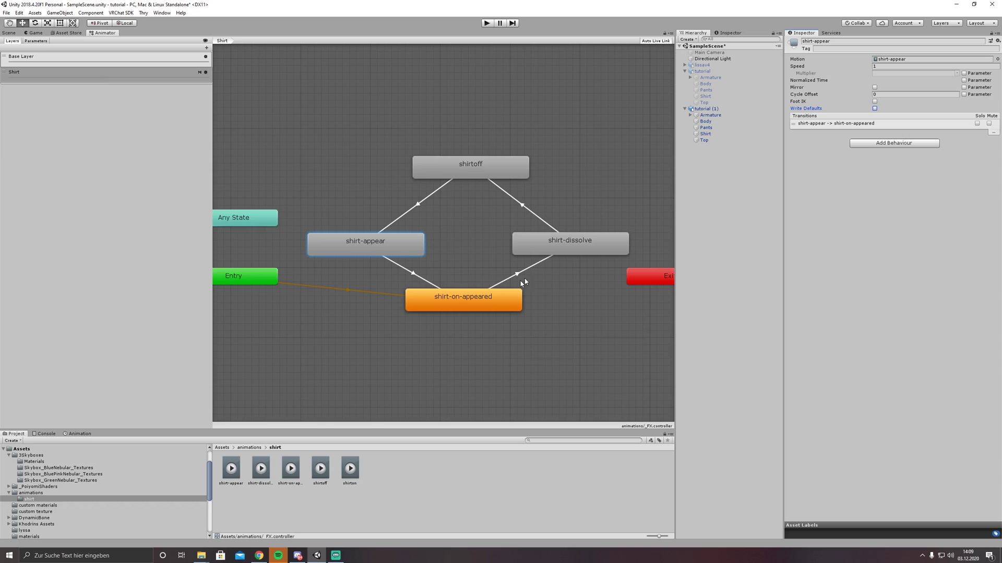
left_click_drag(464, 298, 466, 311)
left_click(552, 249)
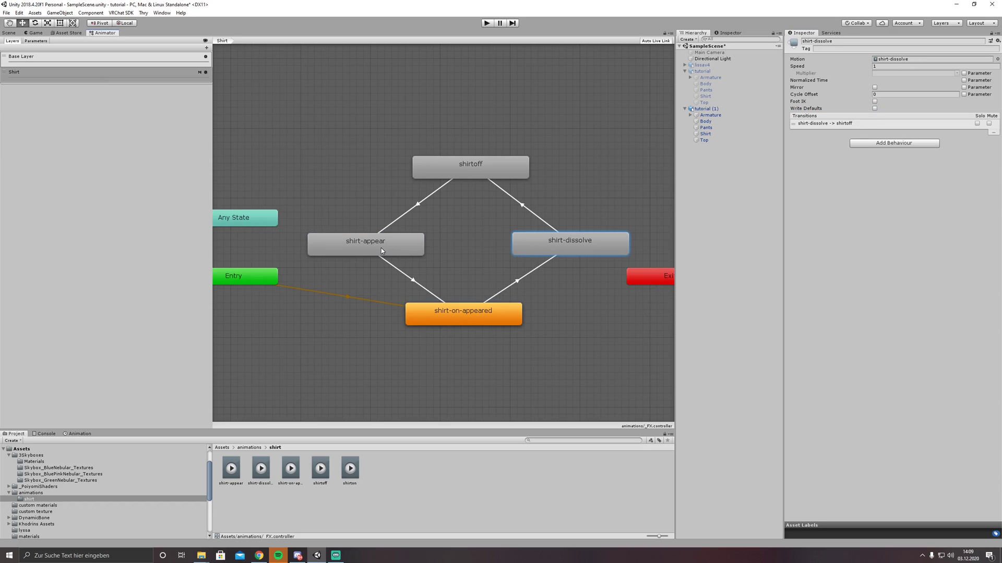
left_click(381, 248)
left_click(467, 168)
left_click(562, 241)
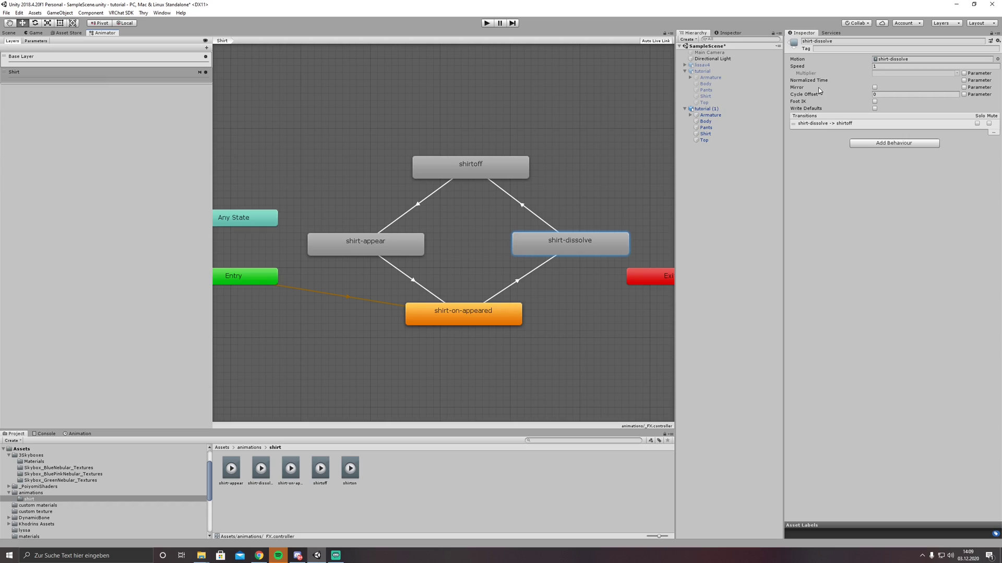
left_click(879, 67)
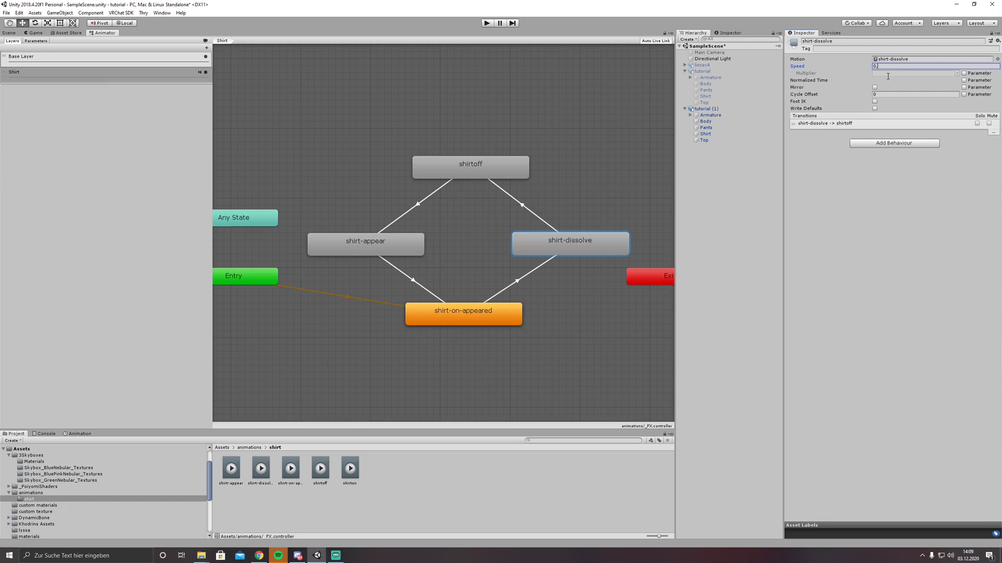
type("0.05")
key("Return")
left_click(386, 249)
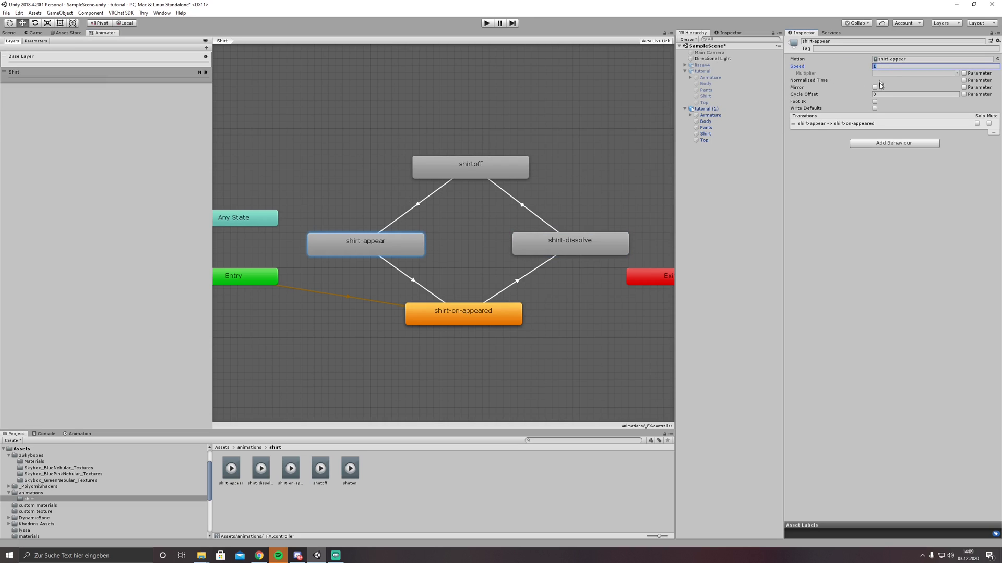
type("0.05")
left_click(533, 131)
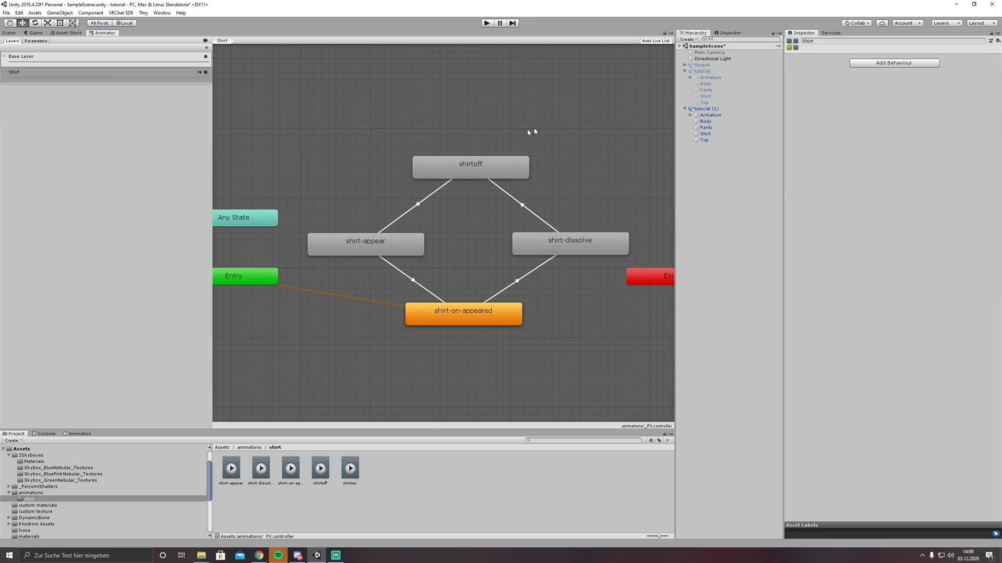
Delete the three stray states from Base Layer and return to the Scene view
left_click(50, 62)
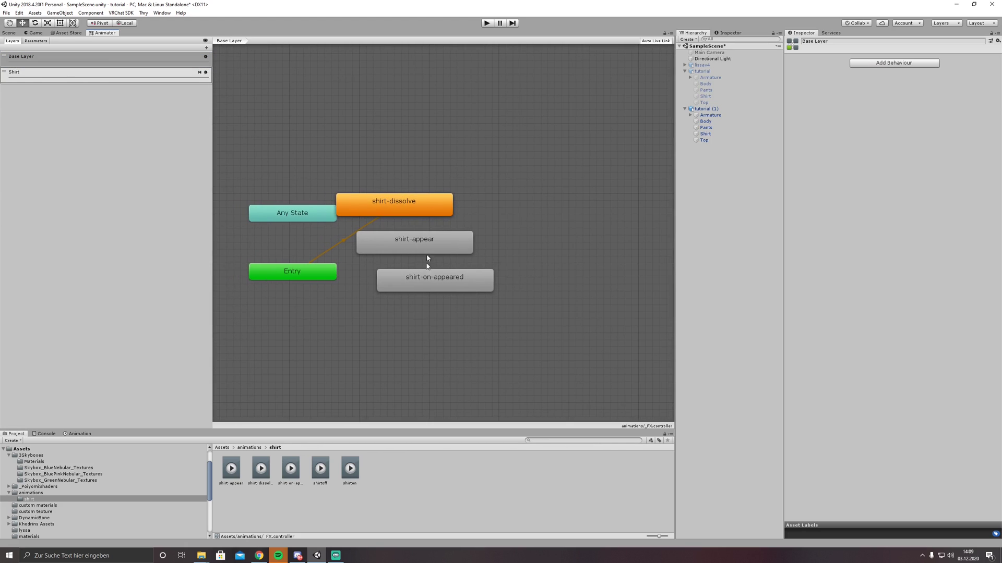
left_click_drag(537, 88, 405, 390)
key("Delete")
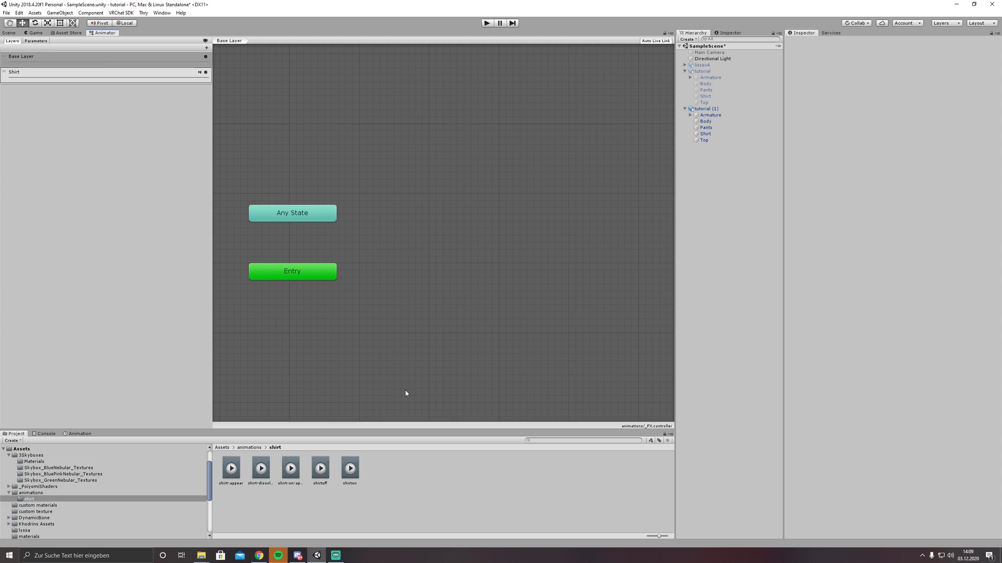
left_click(8, 33)
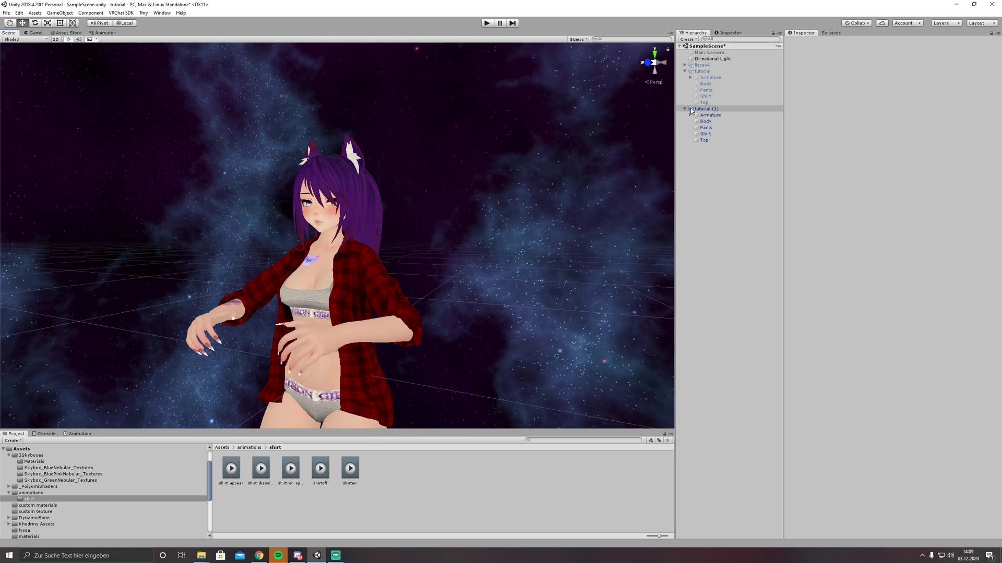
Enter play mode on tutorial (1) and float the Animator showing the Shirt layer
left_click(691, 110)
left_click(486, 23)
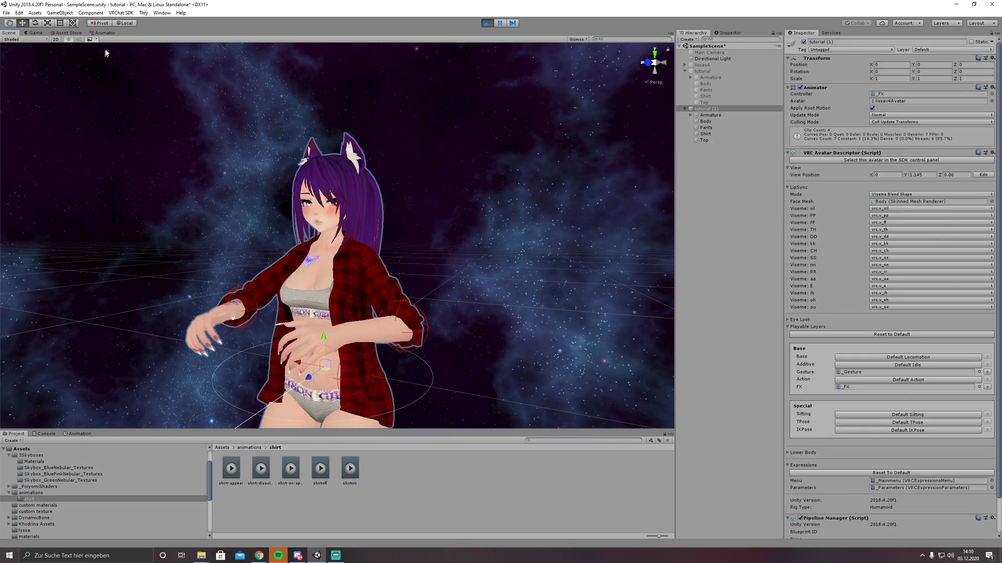
left_click(105, 33)
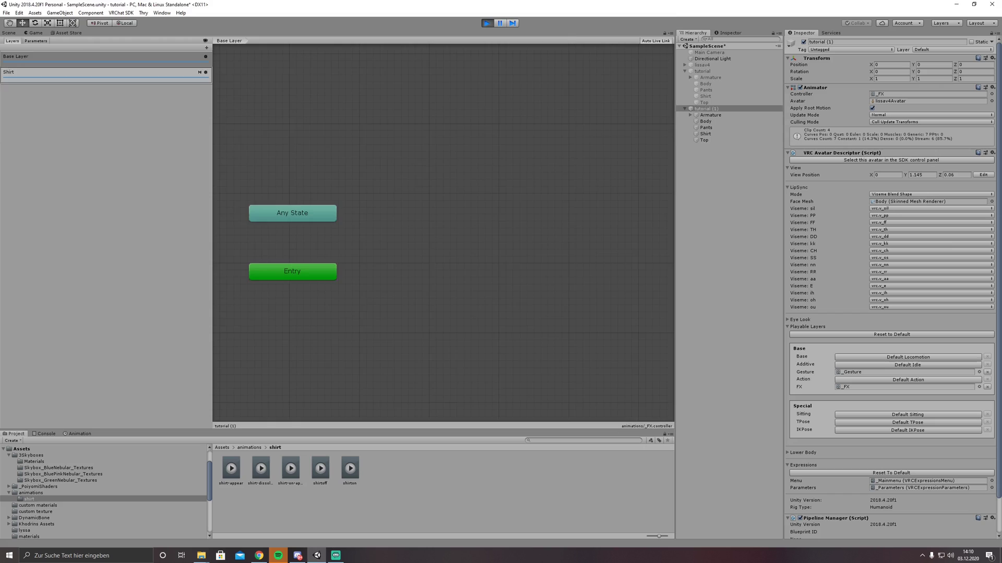
middle_click(108, 32)
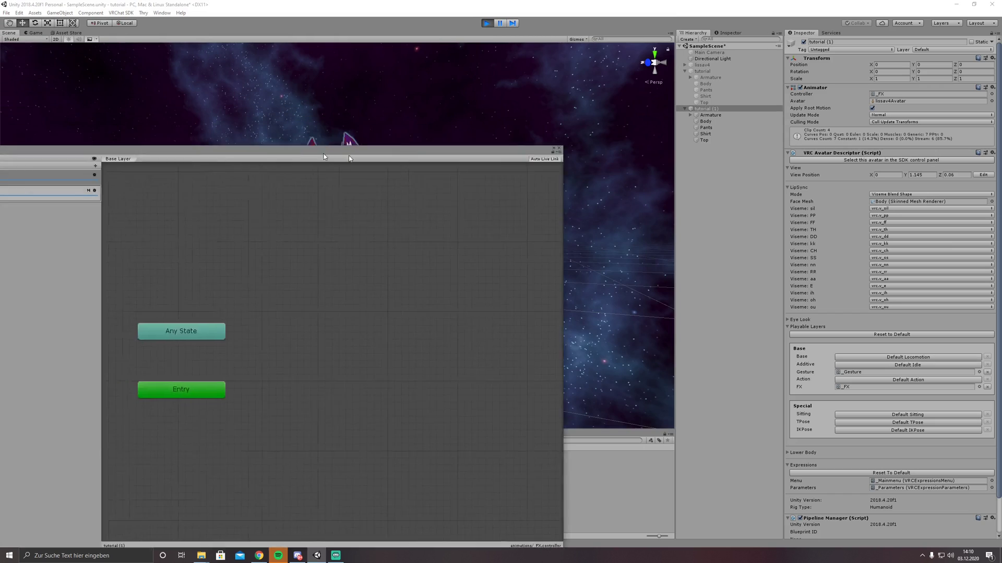
left_click_drag(347, 144, 806, 107)
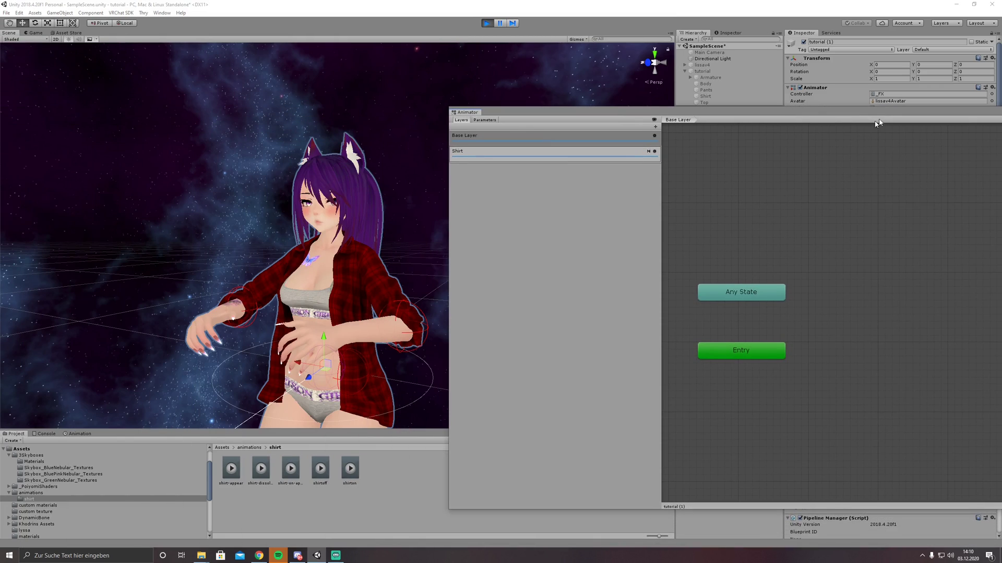
left_click(553, 151)
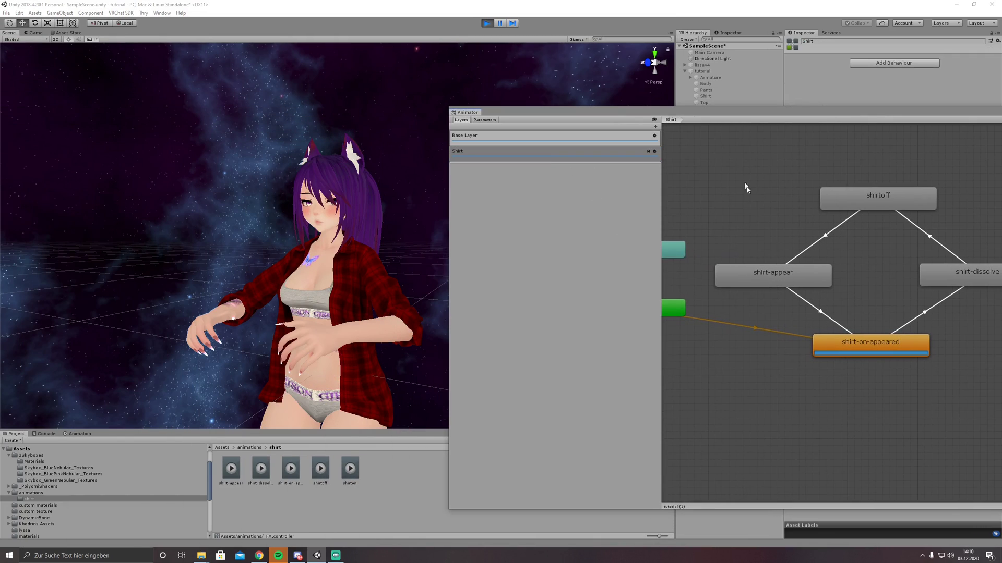
Set the shirt parameter to 1 to test the dissolve, then exit play mode
left_click(484, 120)
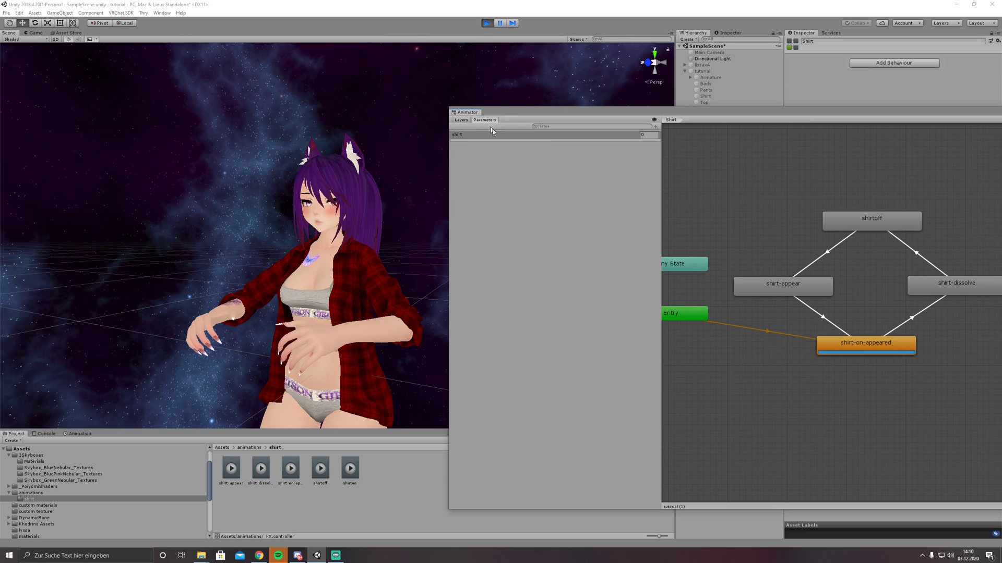
left_click(646, 136)
type("1")
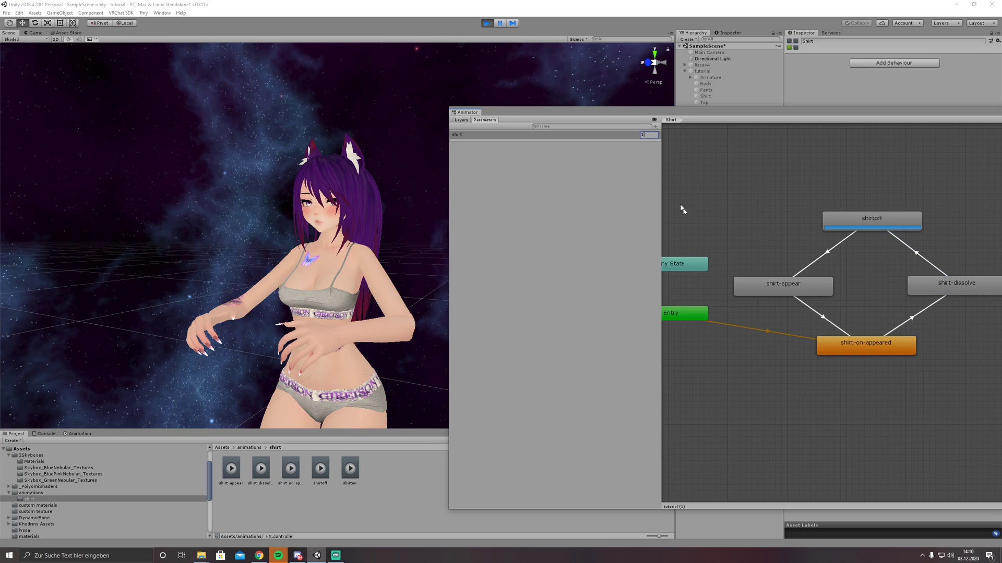
key("Return")
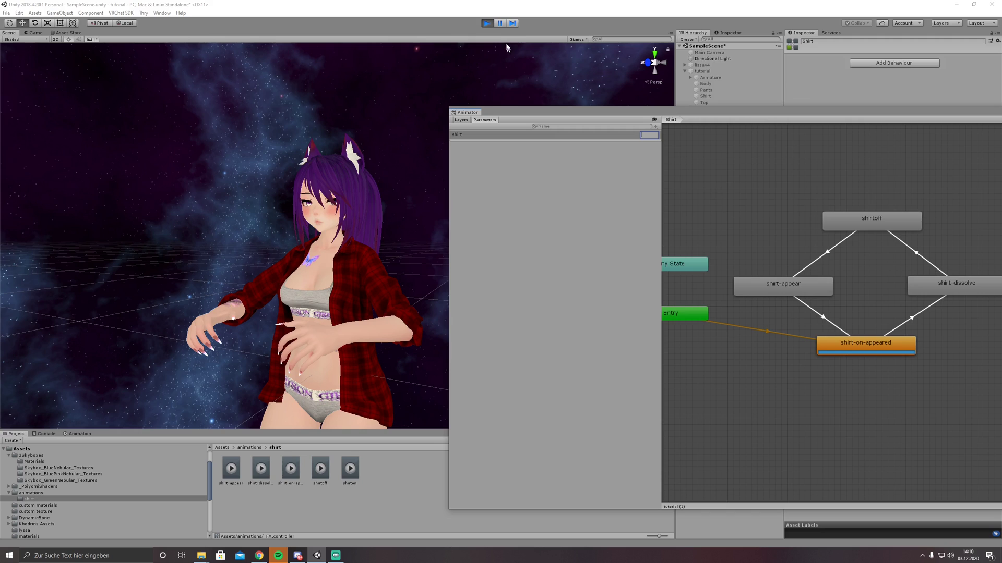
left_click(490, 24)
Dock the Animator back into the top tab bar and frame the whole avatar in the Scene view
left_click_drag(496, 112, 302, 37)
left_click(9, 32)
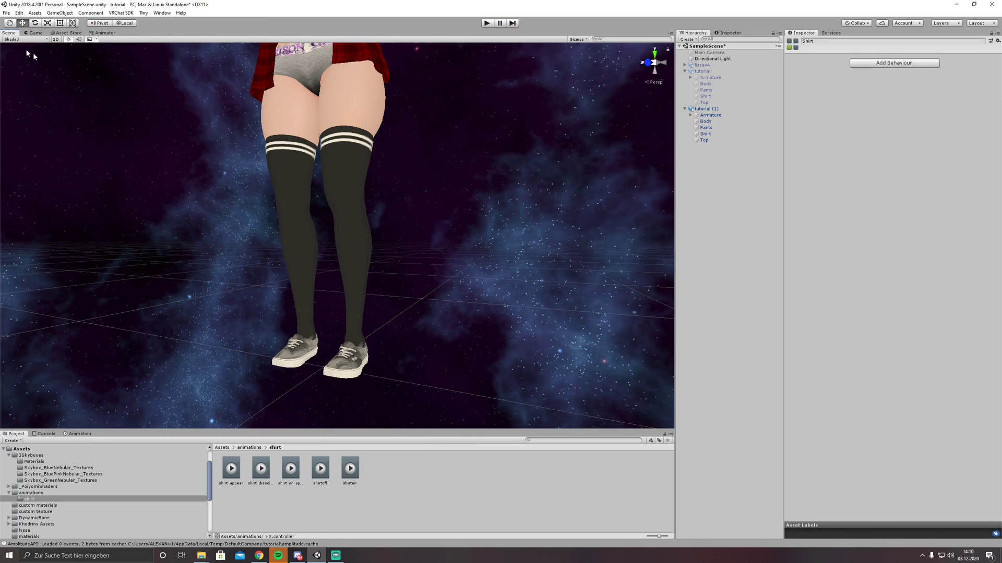
middle_click_drag(157, 156, 259, 177)
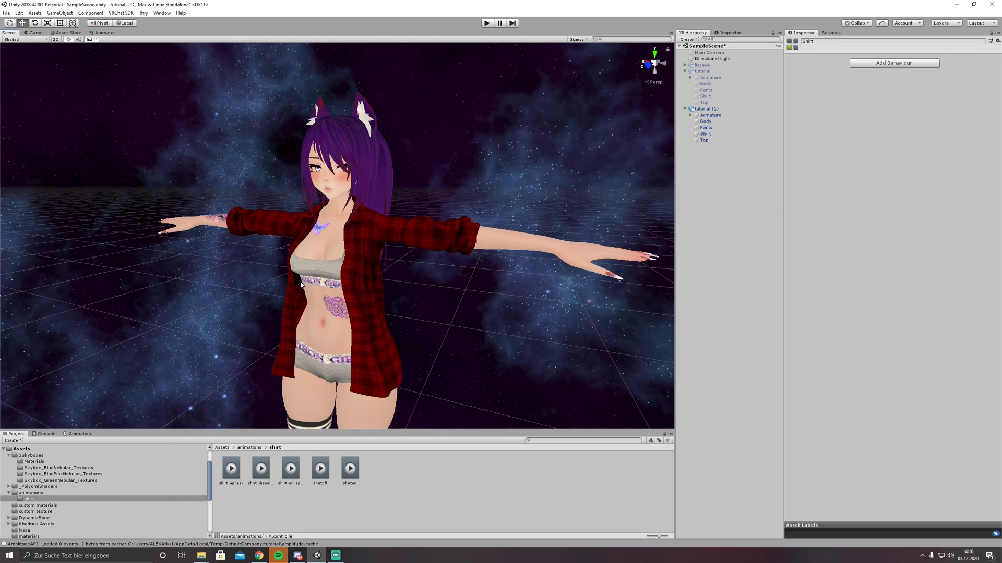
middle_click_drag(303, 284, 313, 233)
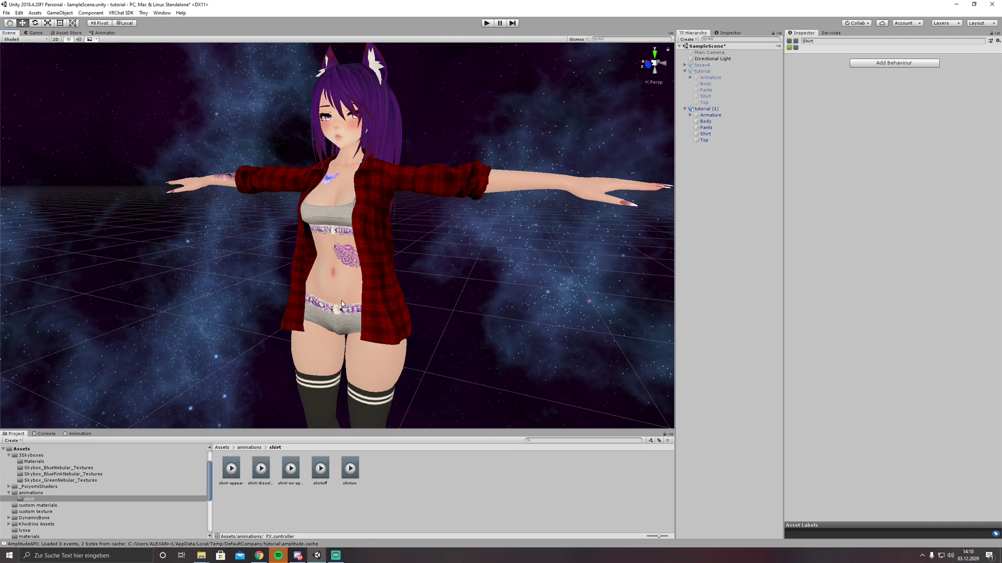